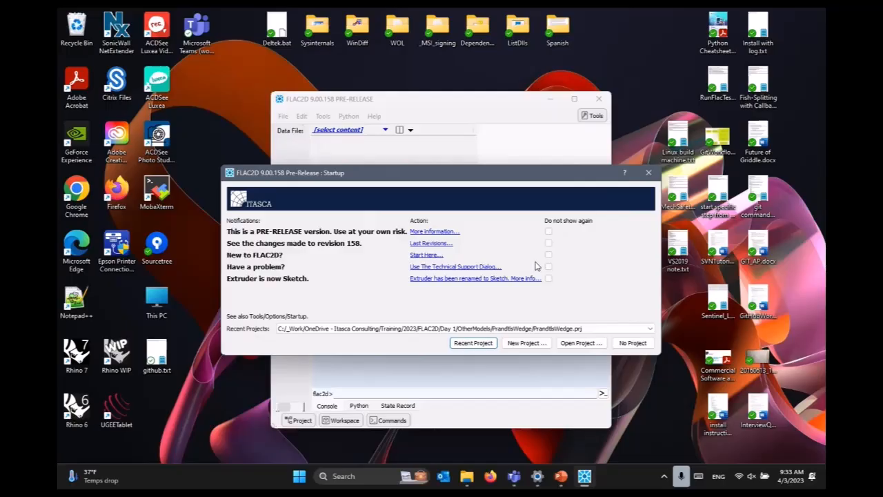
Step: Start FLAC2D without a project and maximize its window
click(633, 344)
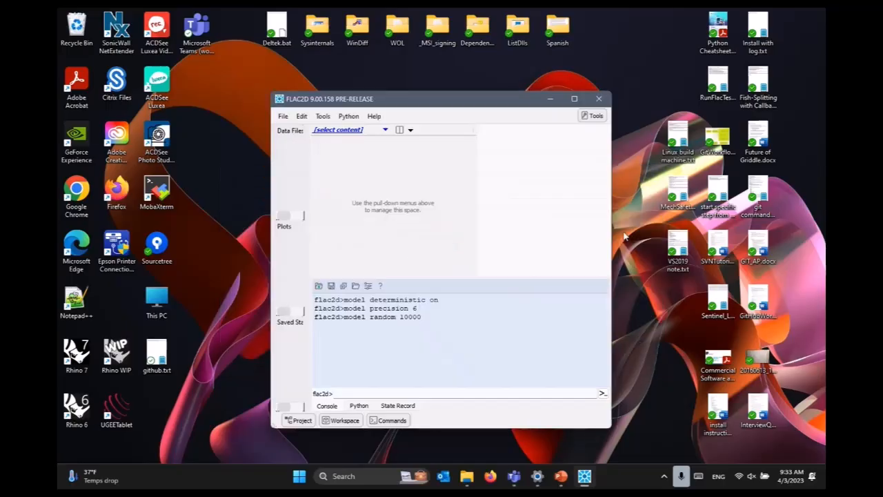
click(575, 99)
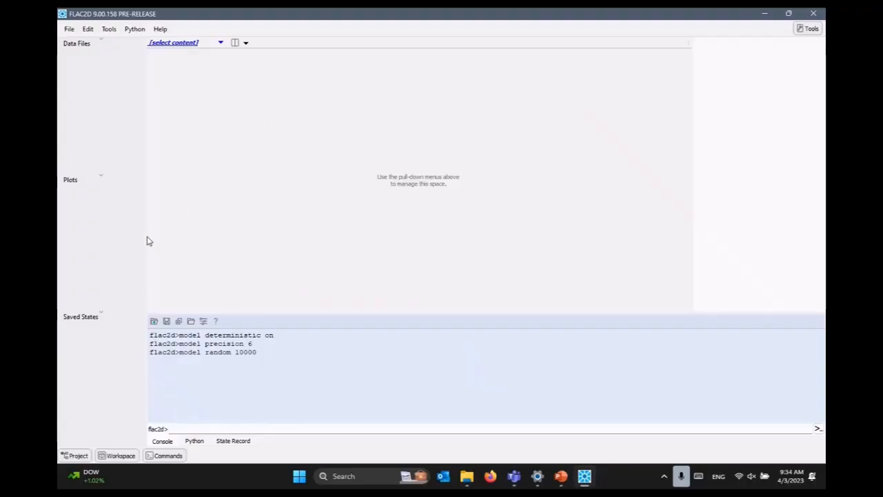
mouse_move(145, 235)
mouse_down()
mouse_move(131, 235)
mouse_move(145, 236)
mouse_up()
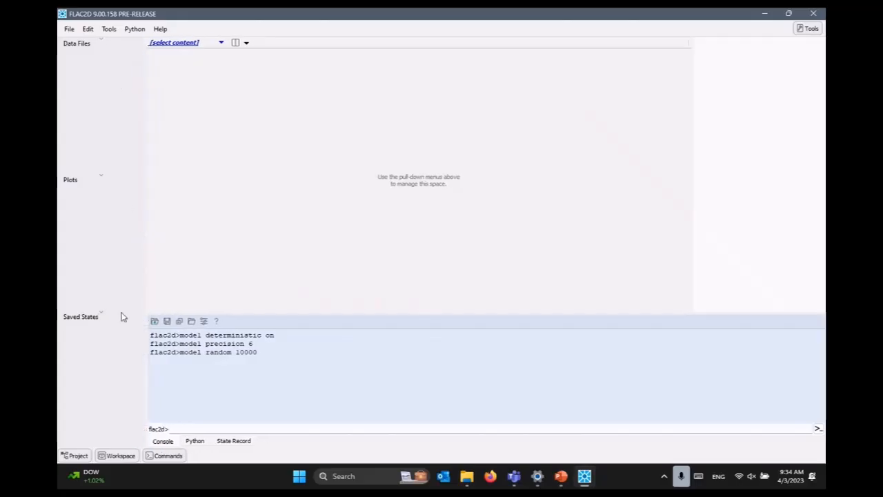
Step: Hide and restore the project pane and the command pane
click(77, 457)
click(77, 458)
click(158, 458)
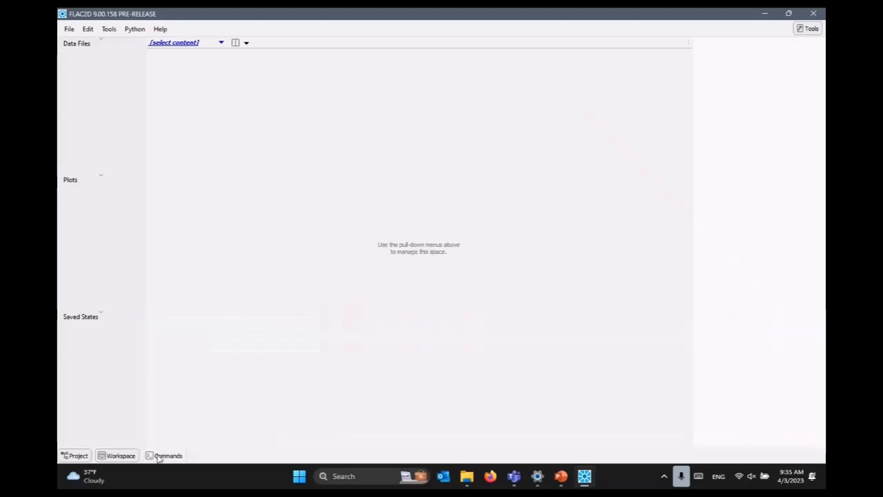
click(158, 458)
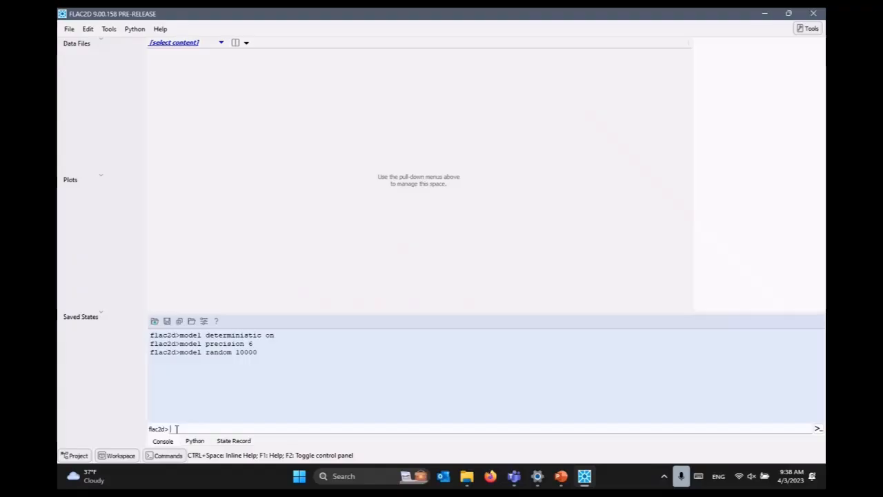
Step: Run the command "zone create quad" in the console
click(176, 429)
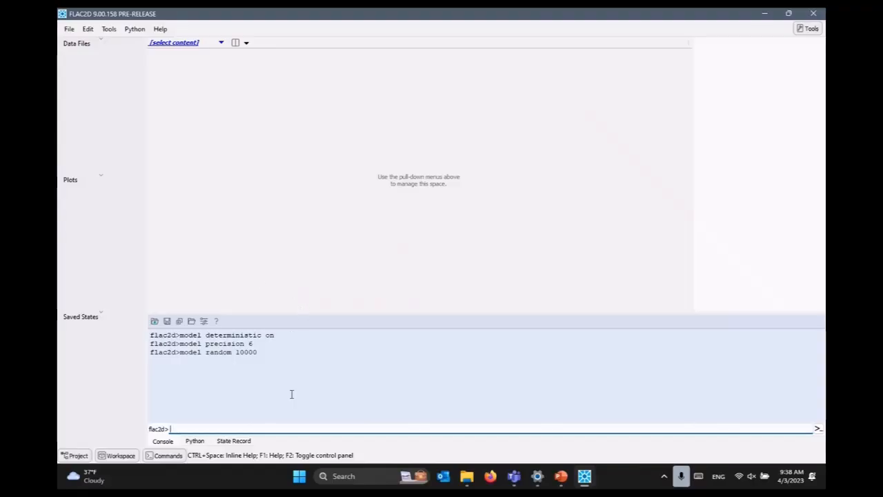
text(zone create quad)
key(Return)
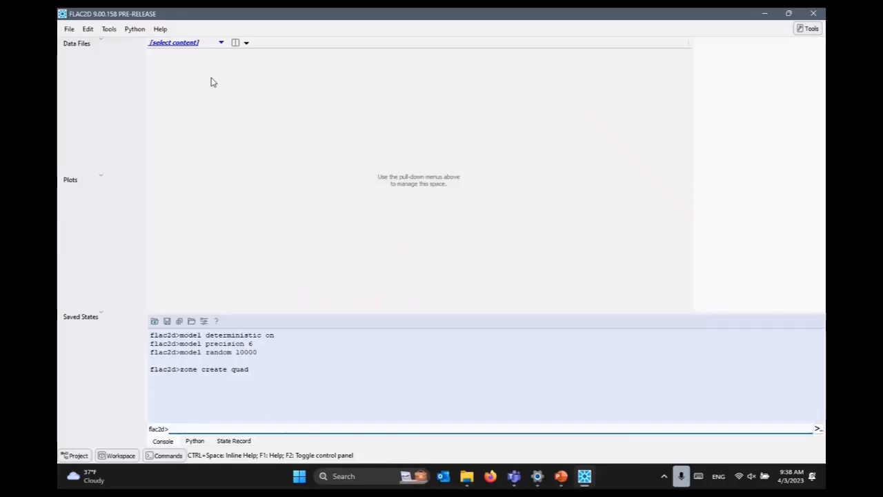
Step: Display the Model view in the empty workspace to show the quad zones
click(218, 44)
mouse_move(220, 70)
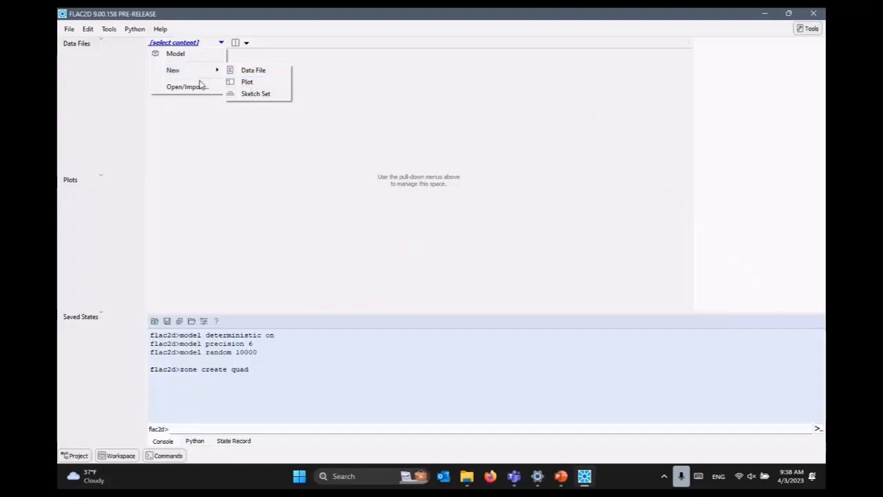
click(191, 55)
mouse_move(454, 182)
mouse_down()
mouse_move(449, 191)
mouse_move(440, 175)
mouse_up()
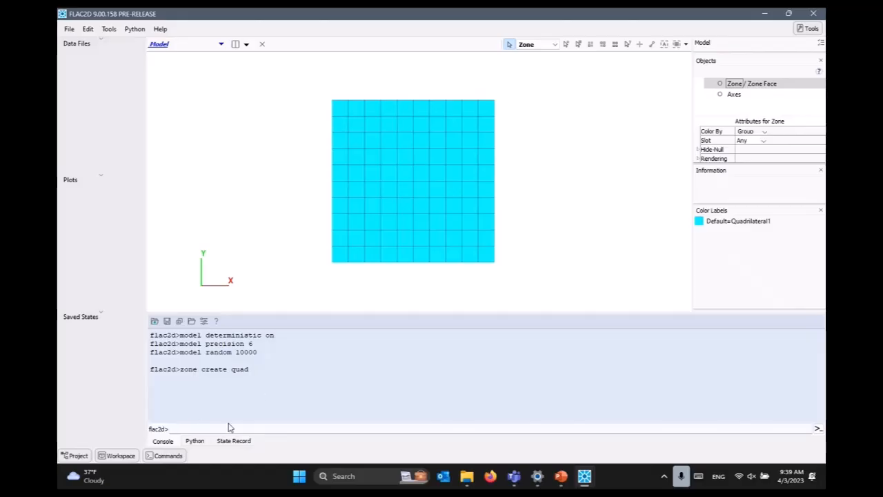
Step: Examine the Python console and the State Record with its recorded command, and return to the command console
click(199, 441)
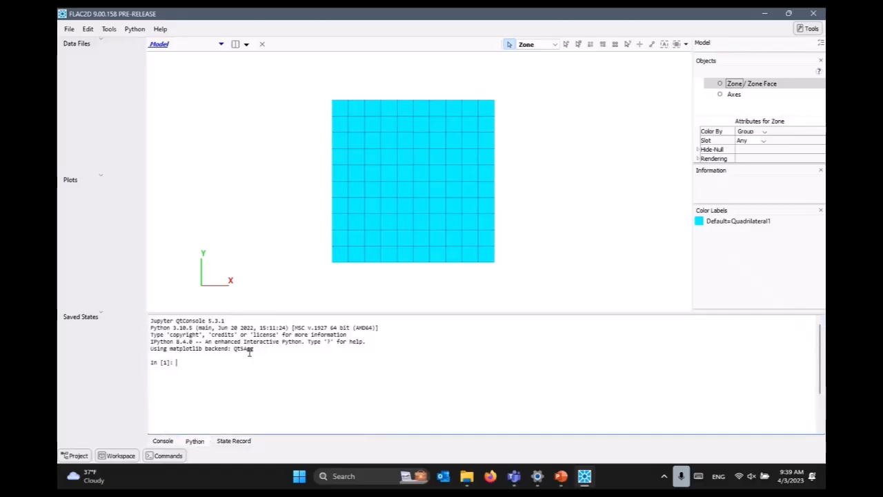
click(228, 445)
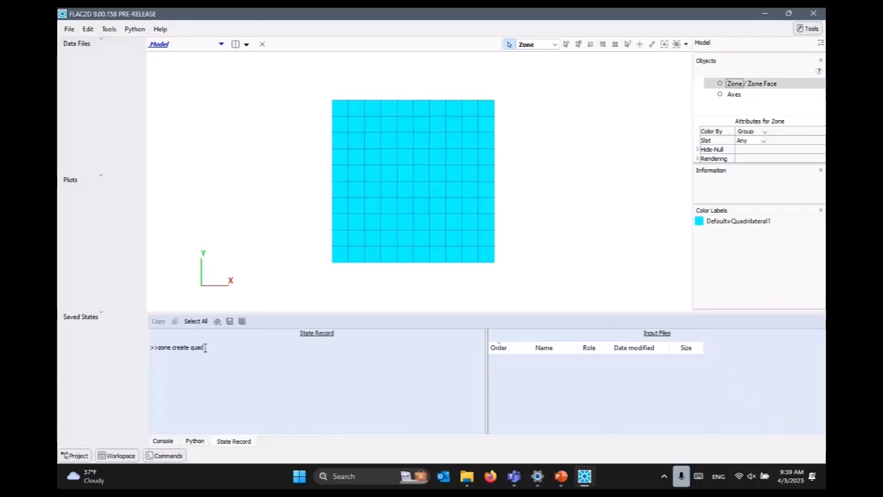
drag(205, 347, 161, 348)
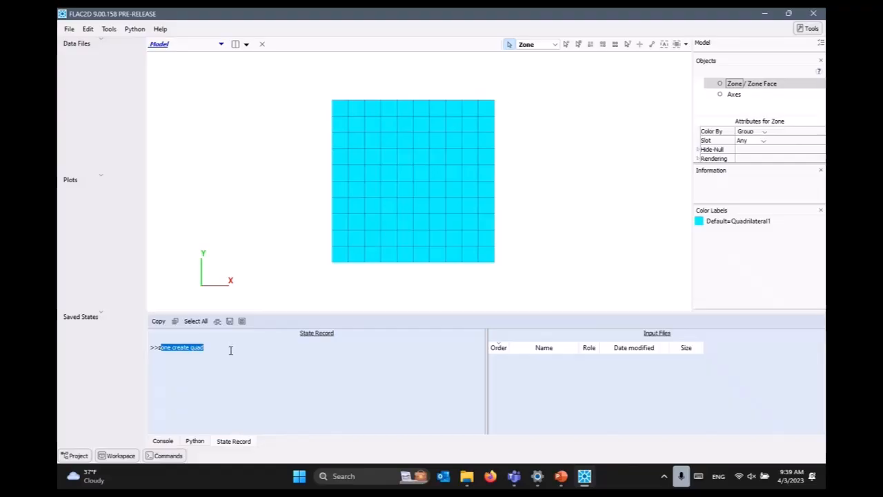
click(318, 373)
click(169, 442)
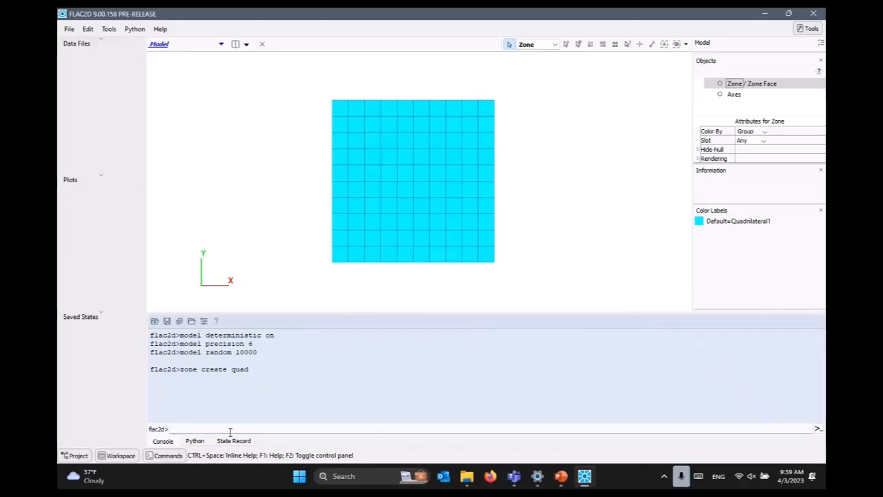
click(282, 428)
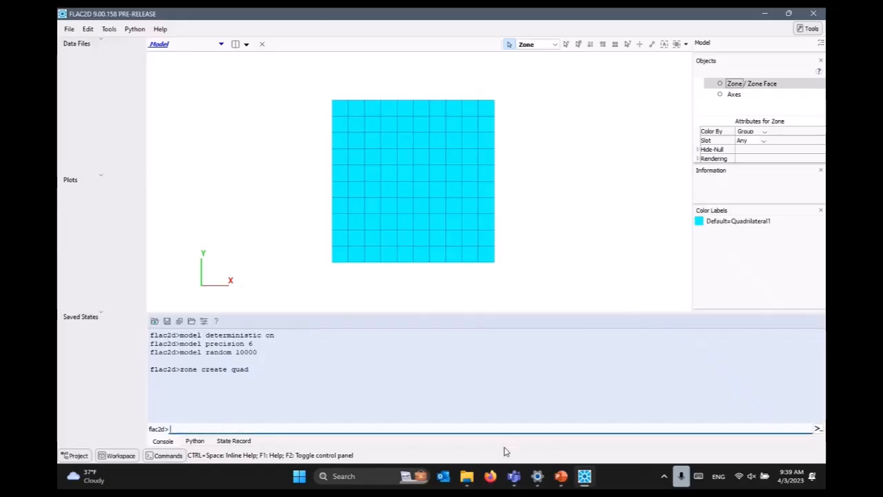
Step: Switch to File Explorer and open the folder C:\Source\Git\itasca-suite_develop\flac3d\dist\ProgramFiles\exe64
mouse_move(466, 476)
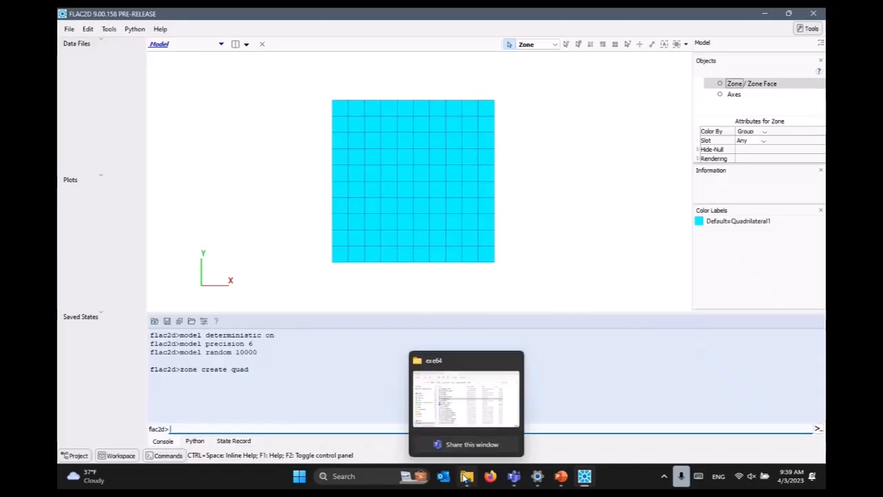
click(463, 400)
click(271, 135)
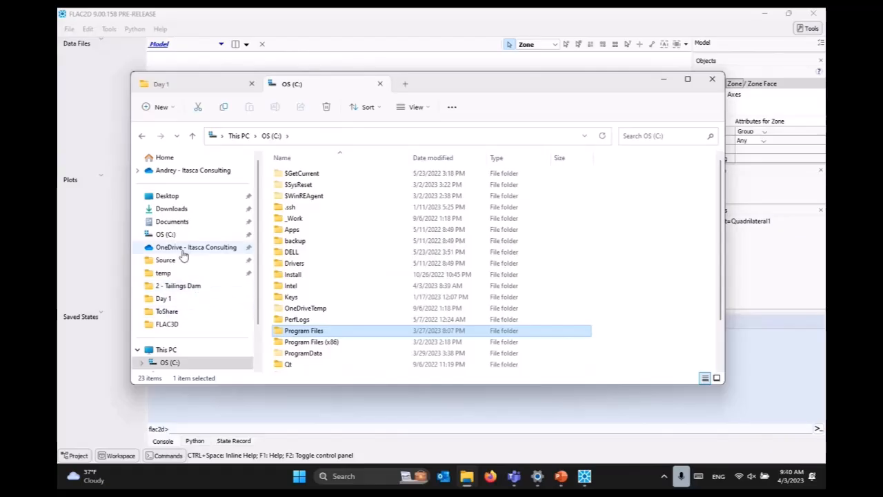
click(182, 260)
double_click(314, 175)
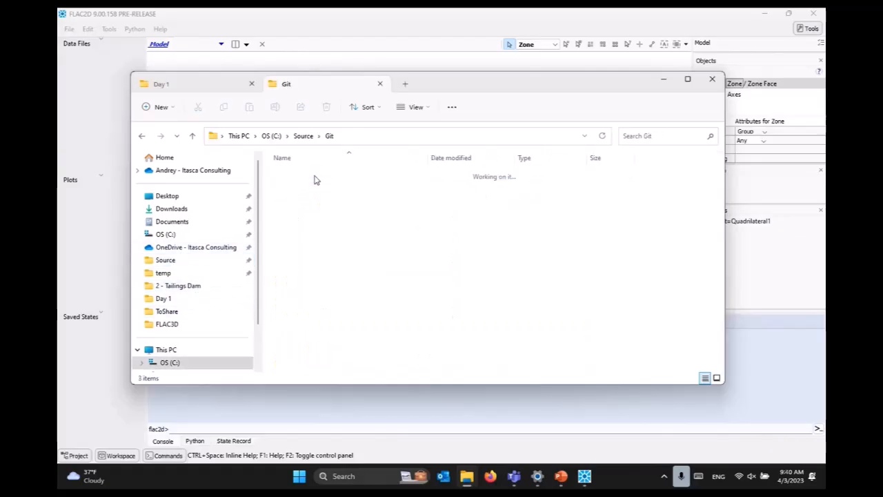
double_click(315, 174)
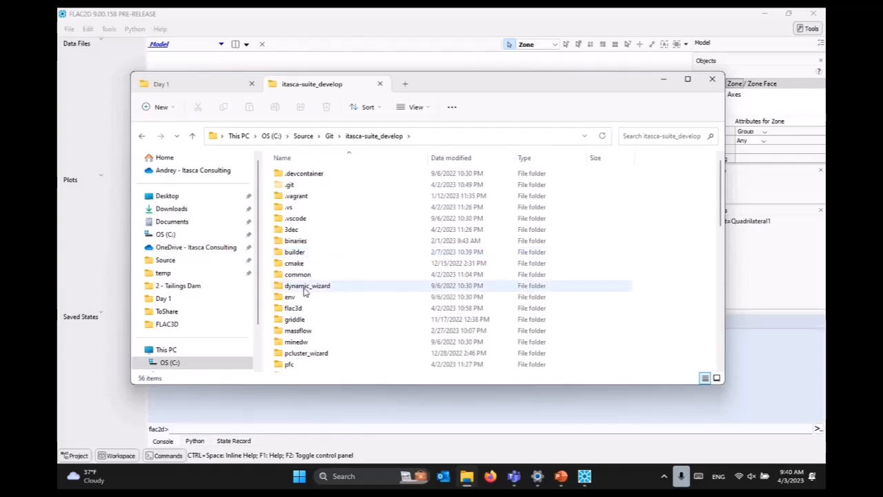
double_click(295, 308)
double_click(315, 242)
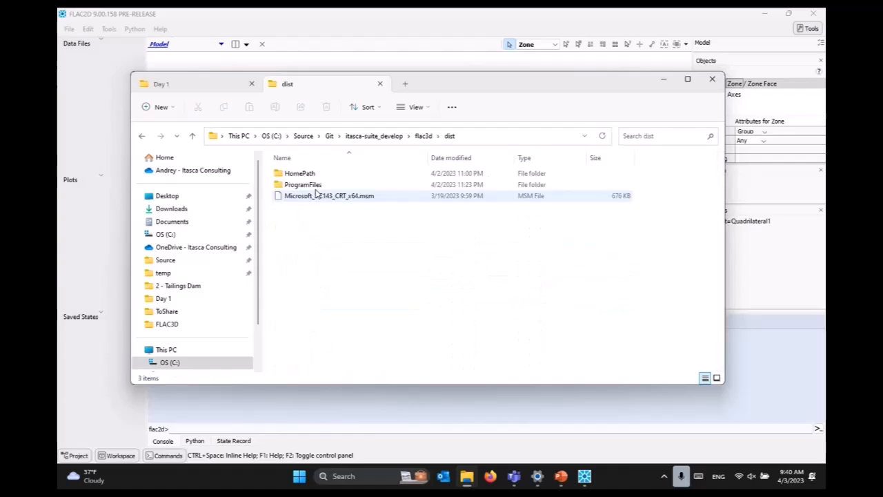
double_click(313, 185)
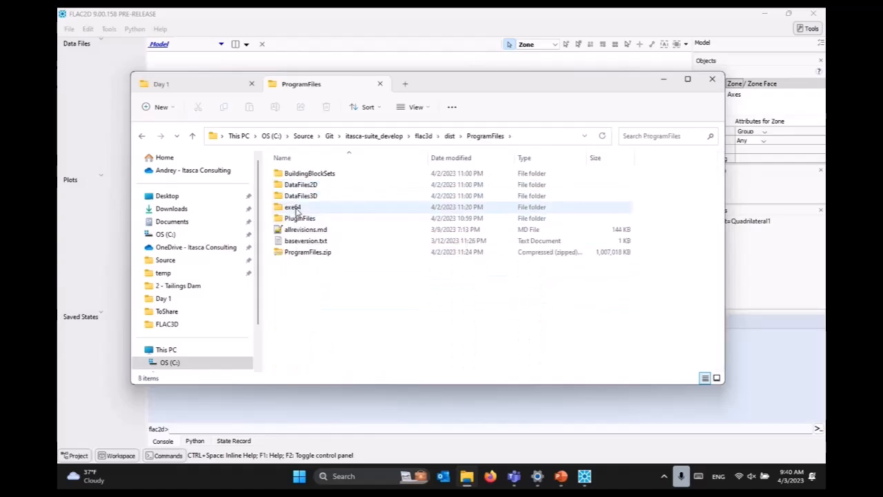
double_click(295, 207)
Step: Launch flac2d900_gui.exe without a project and maximize its window
scroll(310, 235, down, 12)
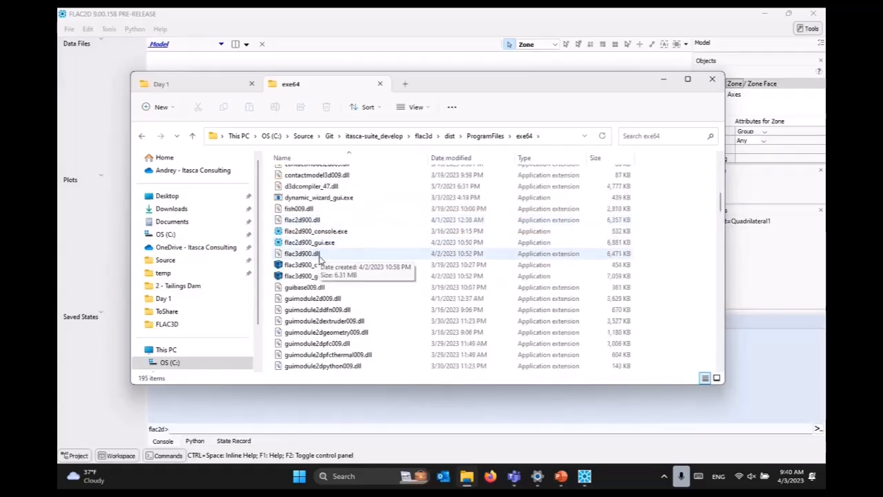
click(322, 243)
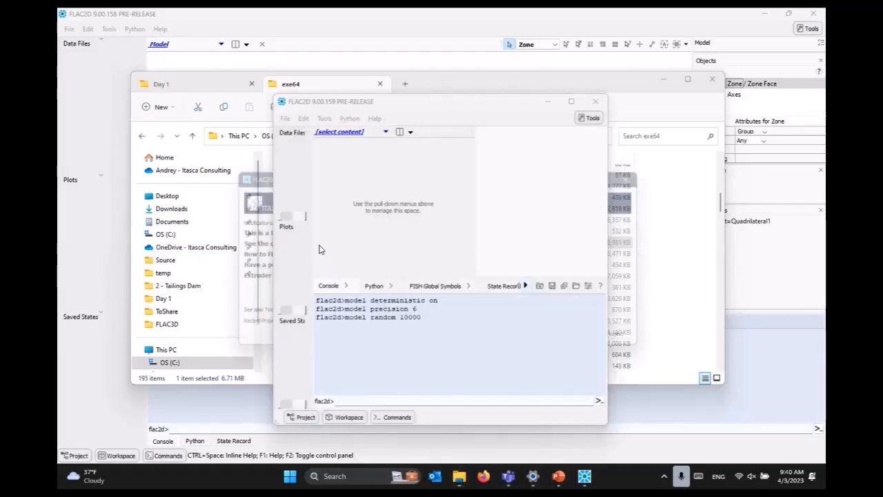
click(639, 346)
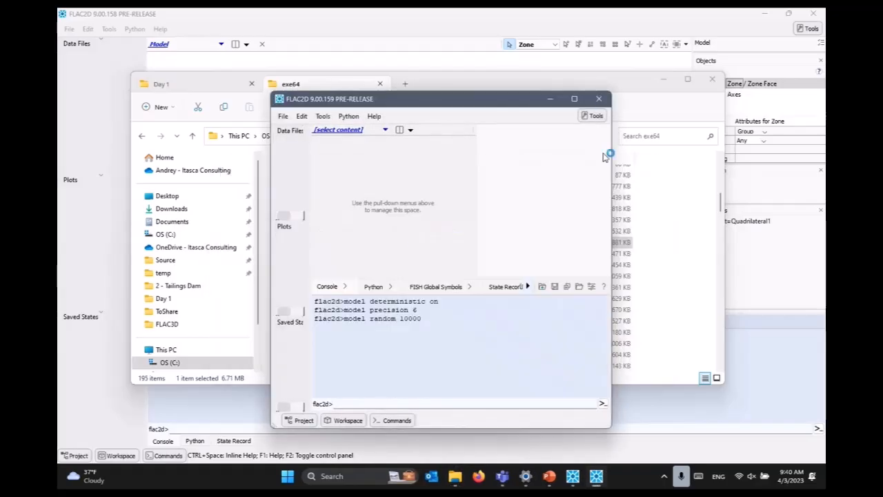
click(574, 98)
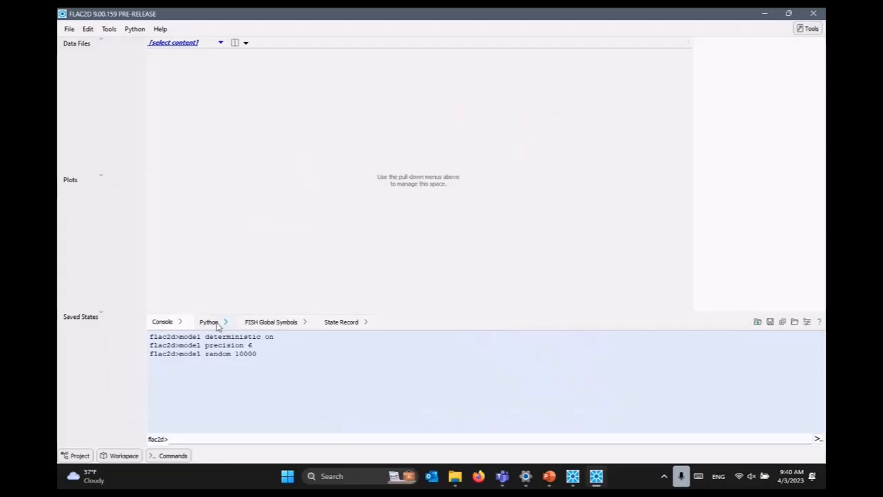
Step: Split FISH Global Symbols and State Record into a second pane beside the console and widen that pane
click(304, 323)
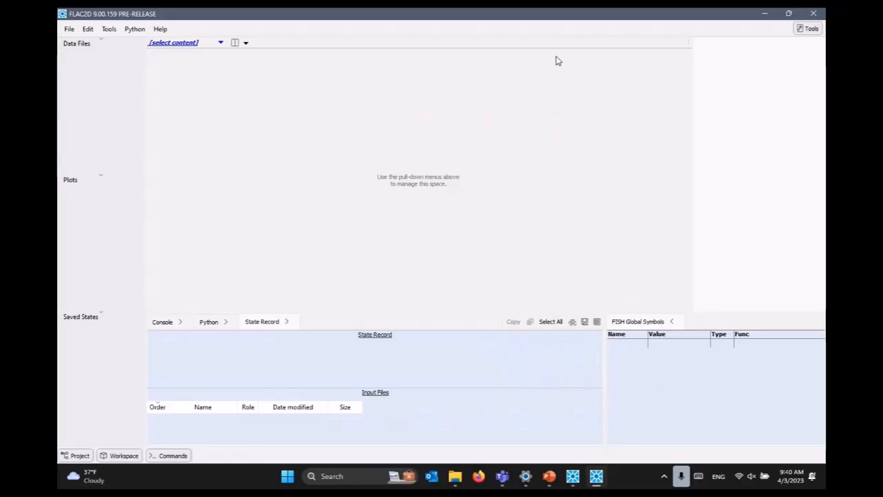
click(287, 322)
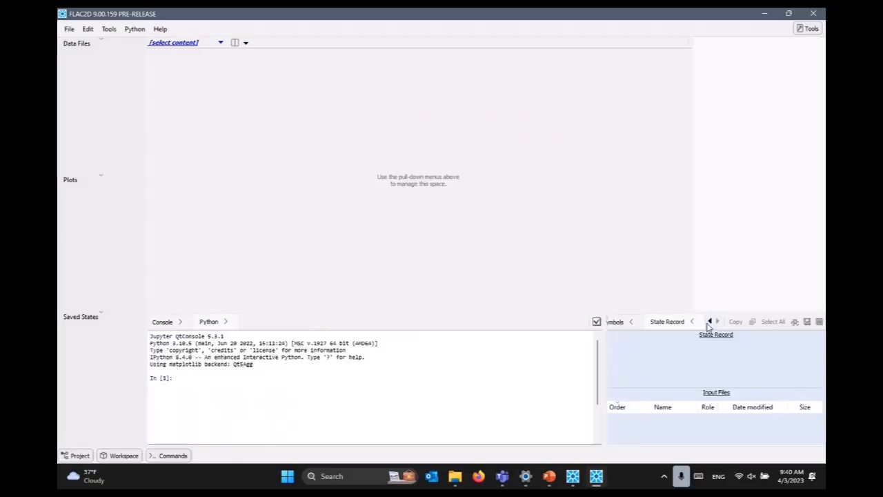
click(159, 322)
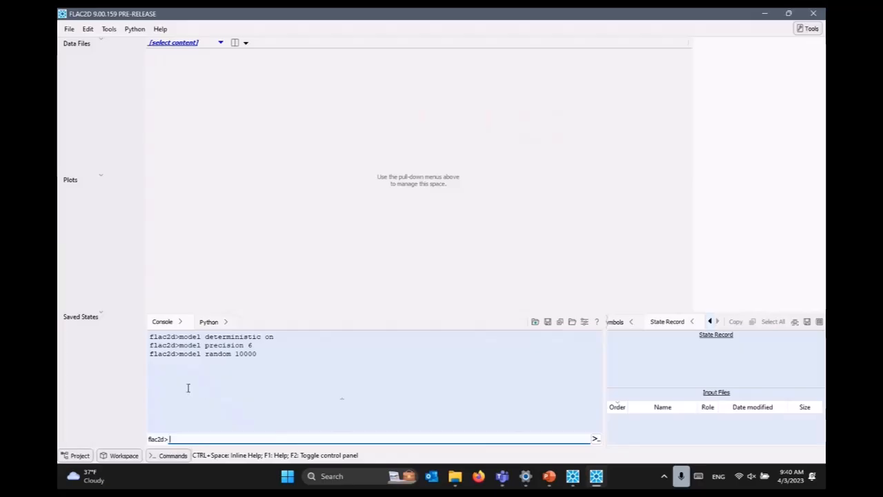
drag(604, 365, 486, 362)
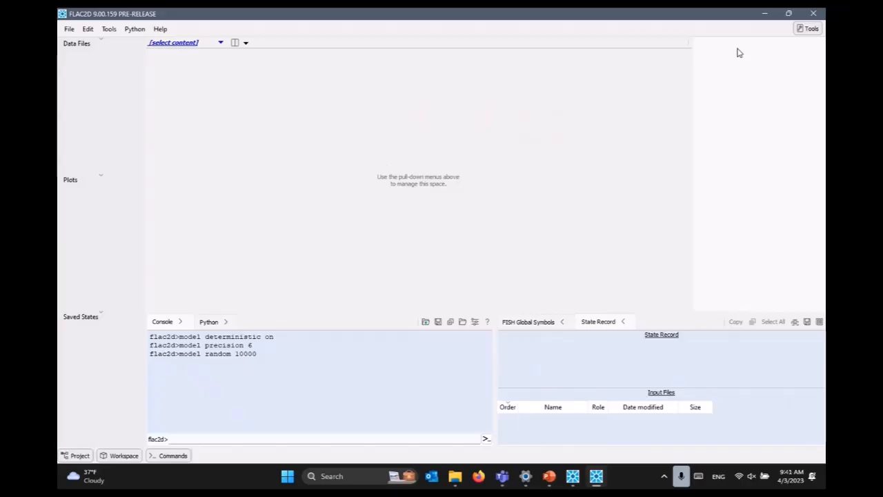
Step: Return to the FLAC2D 9.00.158 window and open the data file 1.dat from My Projects
click(765, 15)
click(526, 26)
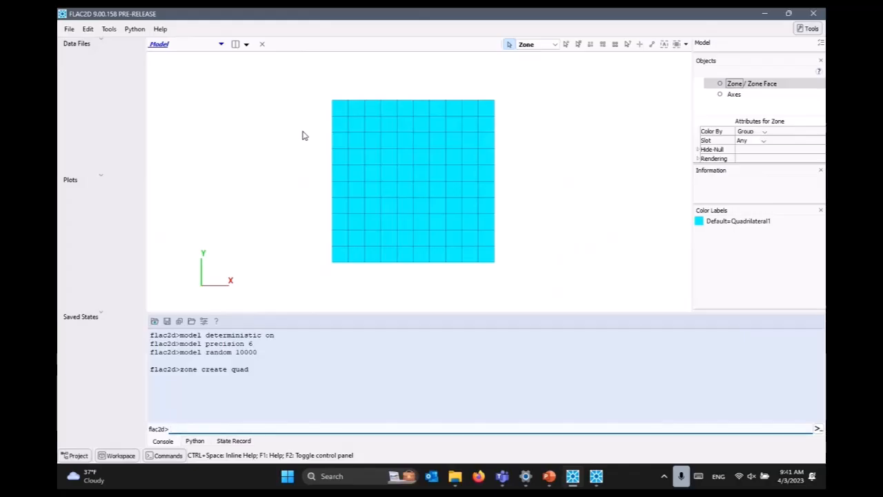
key(ctrl+o)
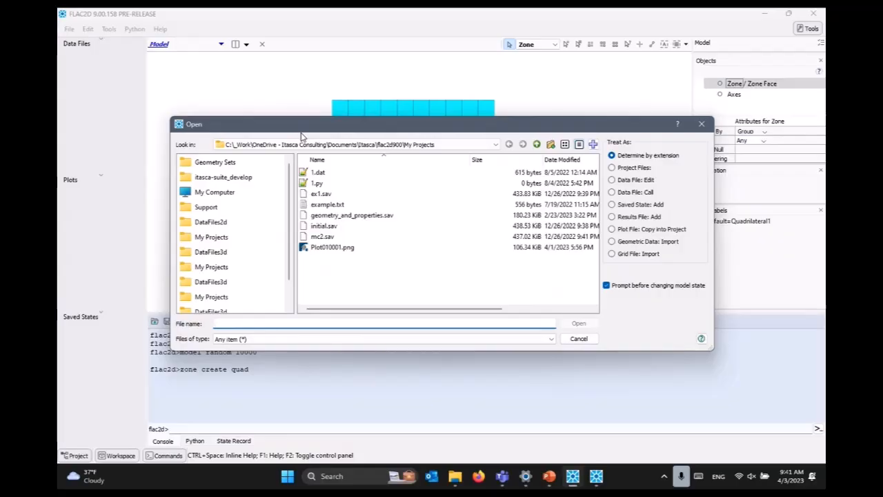
double_click(308, 174)
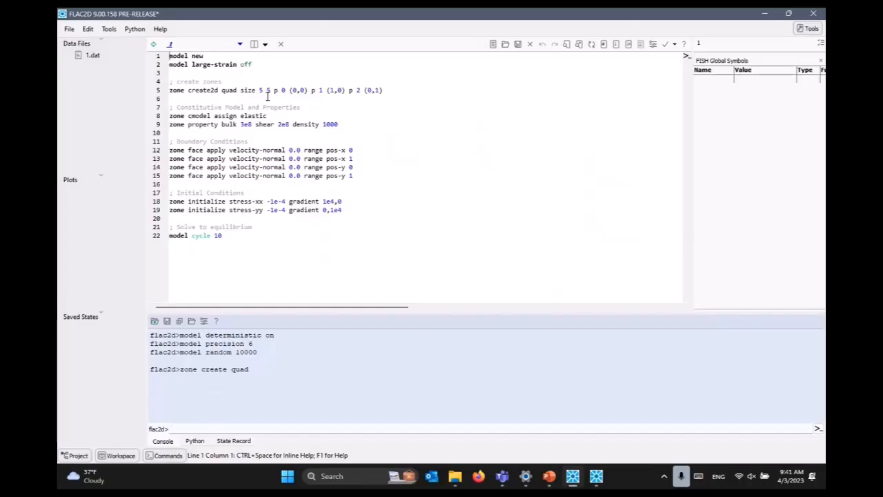
Step: Highlight the zone creation command in 1.dat and execute the whole data file
drag(257, 90, 179, 89)
click(252, 176)
click(272, 242)
click(153, 44)
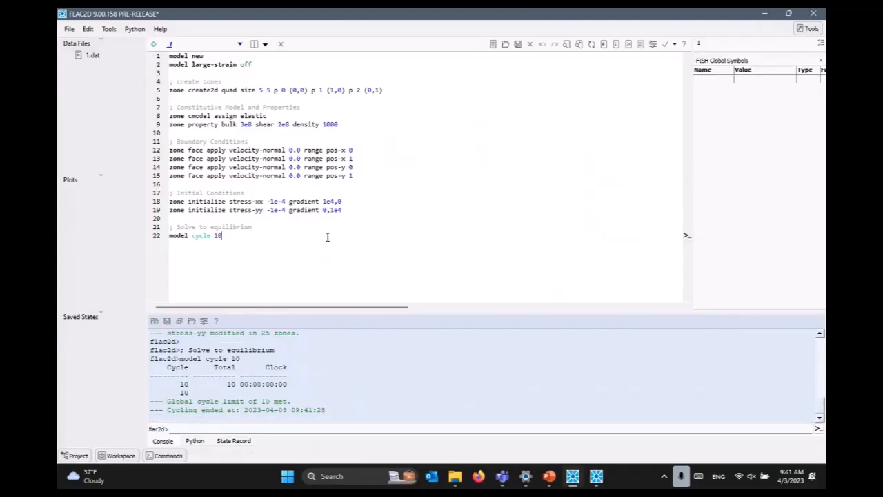
Step: Replace the cycle 10 command on the last line of 1.dat with solve, so it reads model solve
drag(220, 237, 170, 58)
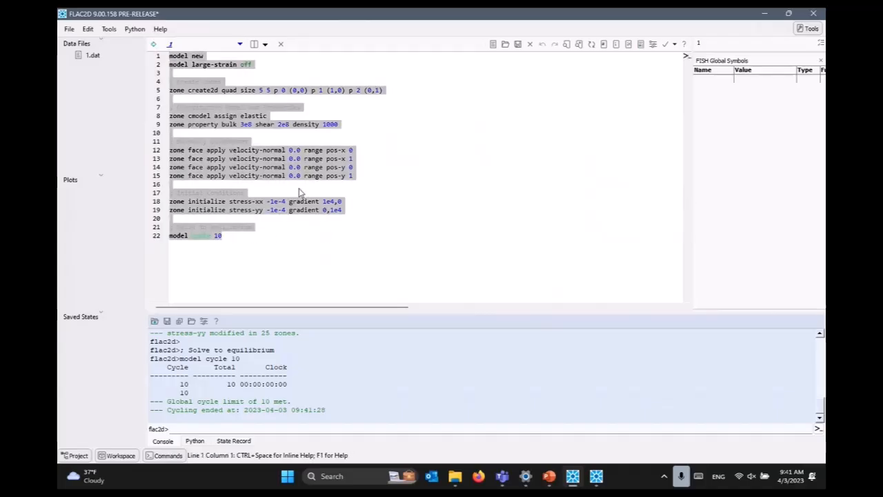
click(207, 65)
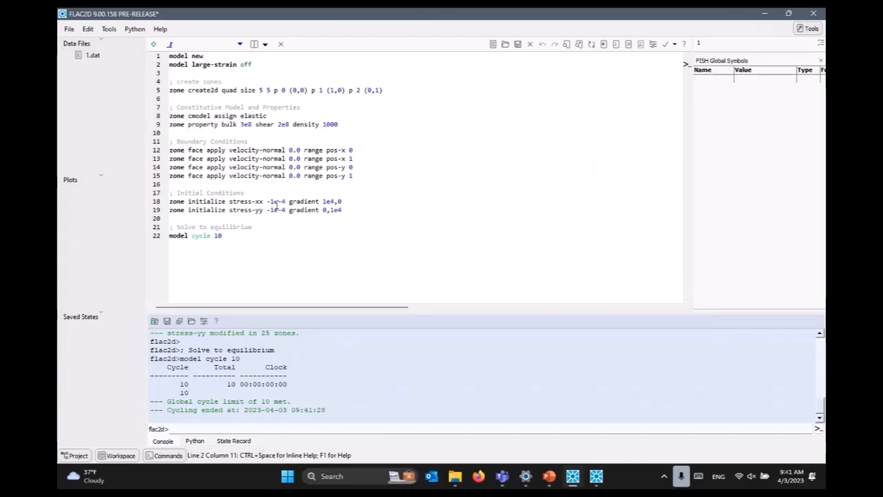
drag(234, 238, 164, 236)
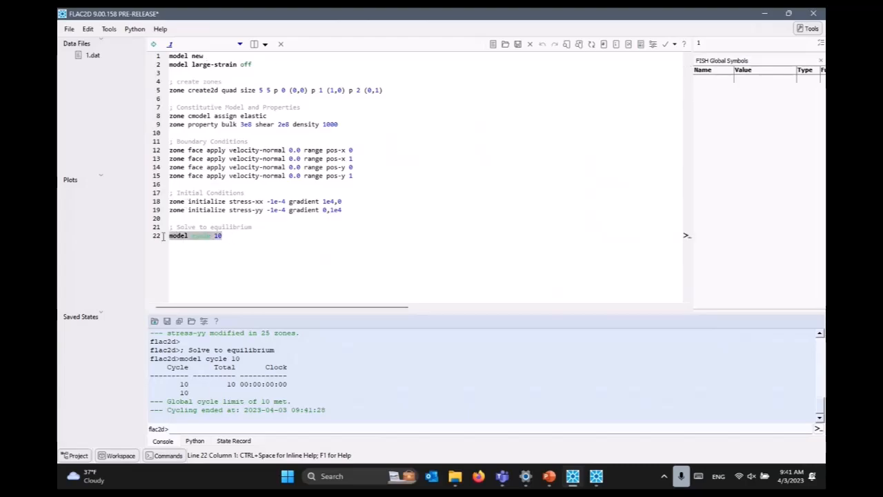
click(225, 236)
key(BackSpace)
key(BackSpace)
key(BackSpace)
key(BackSpace)
key(BackSpace)
key(BackSpace)
key(BackSpace)
key(BackSpace)
text(solve)
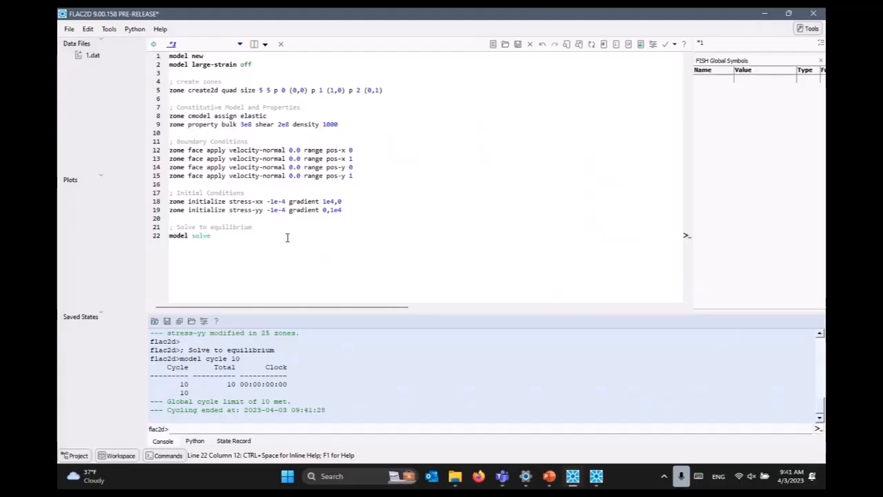
Step: Enlarge the text of 1.dat in the editor and look through its commands
scroll(285, 238, up, 3)
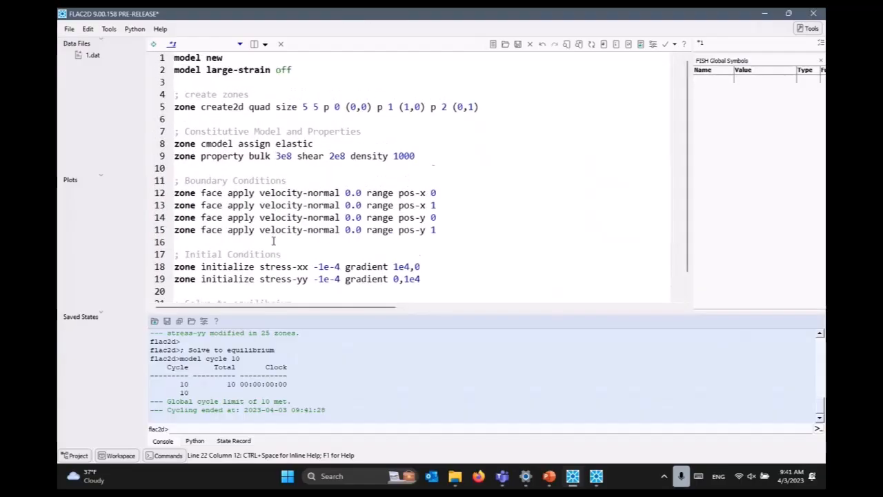
scroll(273, 240, down, 1)
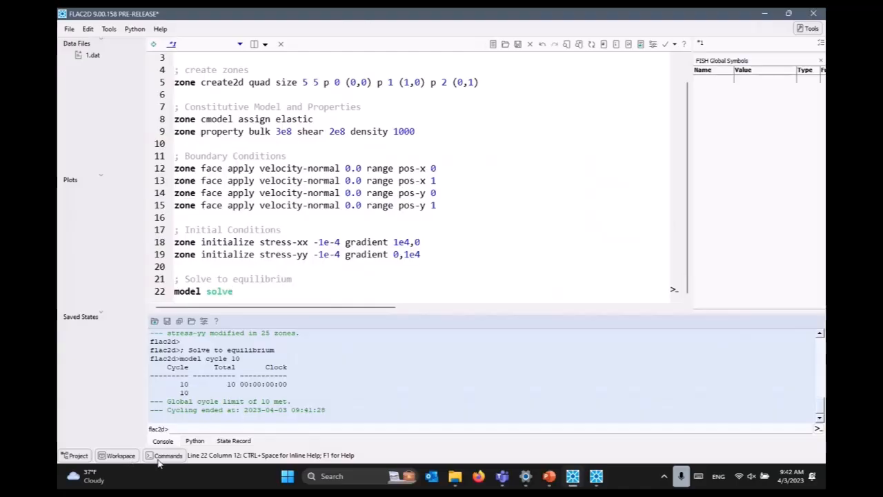
scroll(368, 170, up, 1)
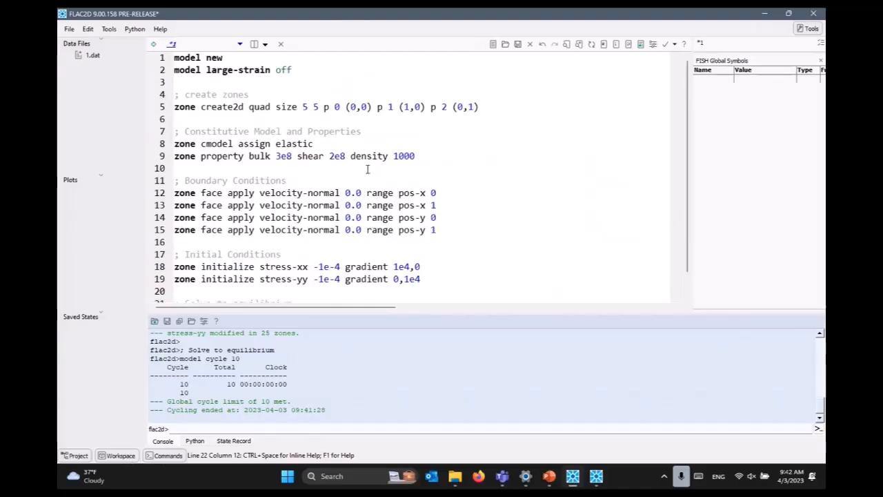
scroll(321, 156, down, 1)
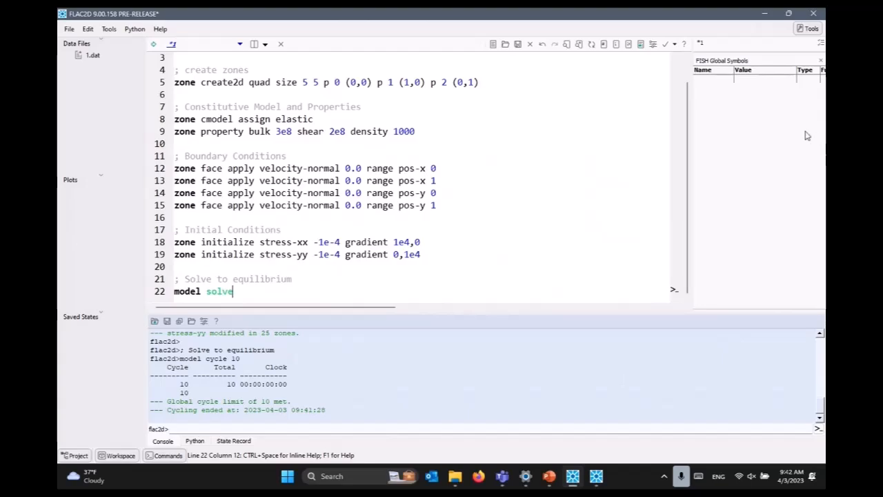
Step: Open the file 1.py from My Projects and bring 1.dat back into the editor by opening it again
click(456, 160)
key(ctrl+o)
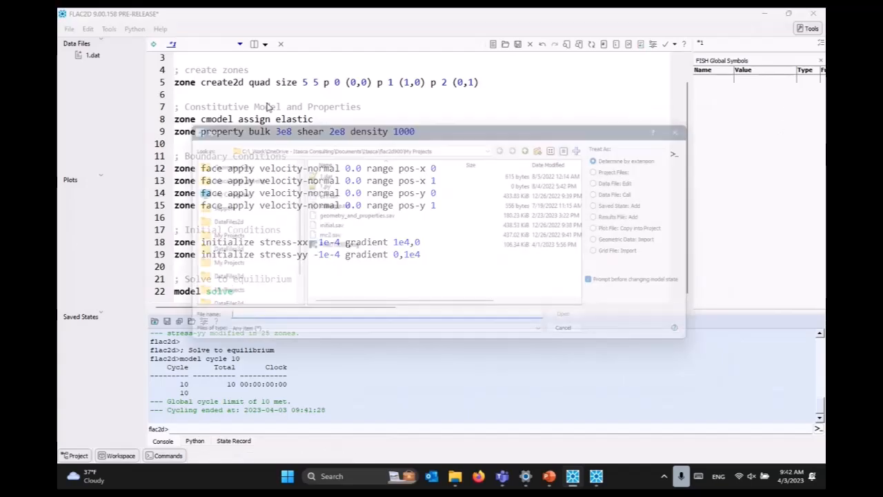
double_click(312, 181)
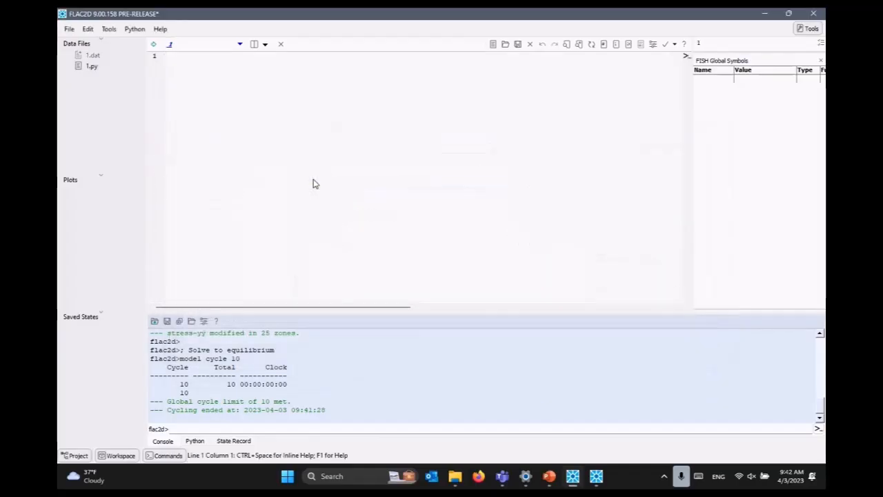
key(ctrl+o)
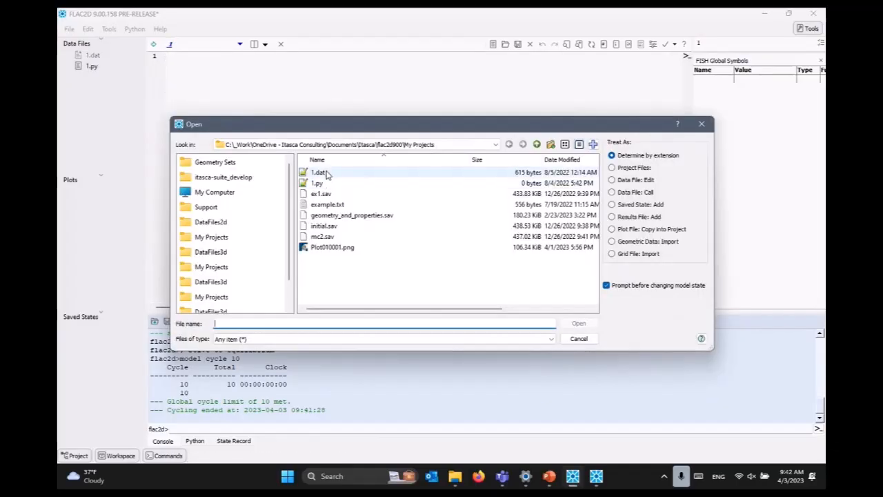
double_click(319, 173)
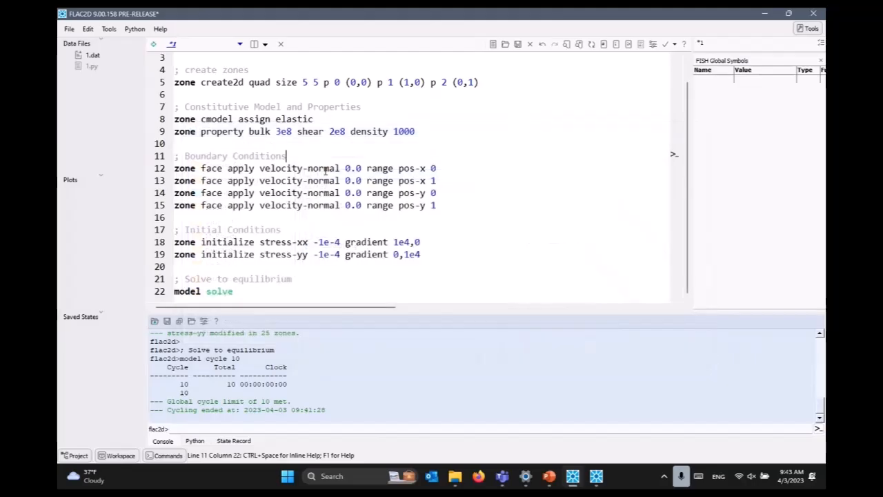
scroll(325, 171, up, 1)
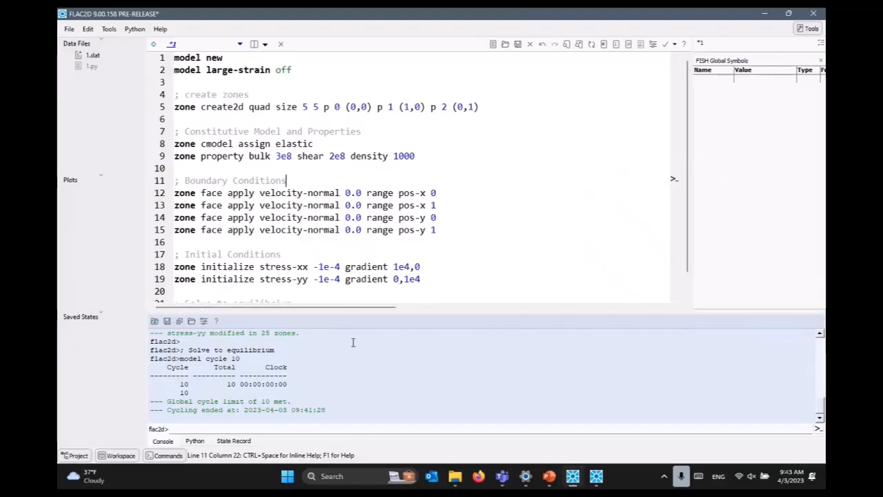
Step: Switch the content area from 1.dat to the Model view of the zones
click(240, 43)
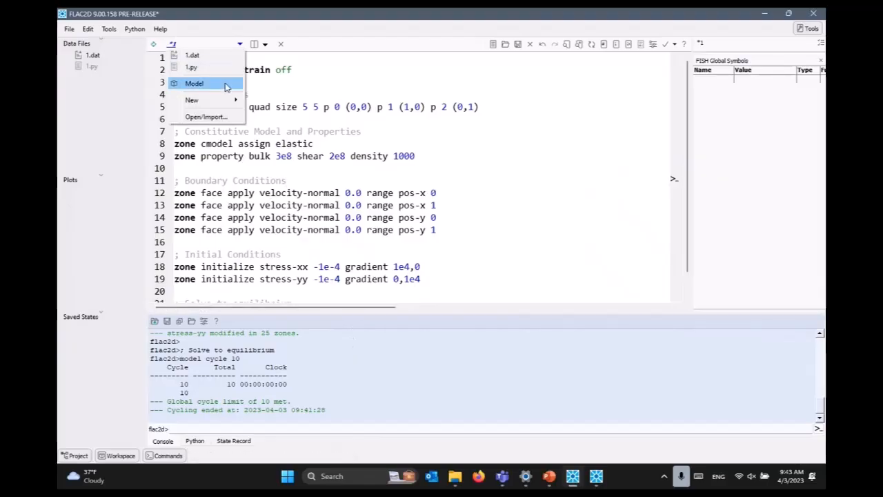
click(316, 93)
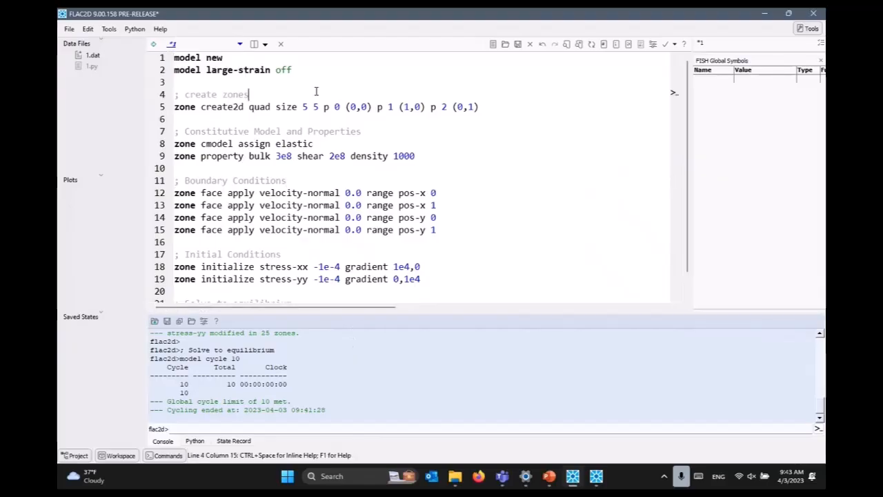
click(239, 45)
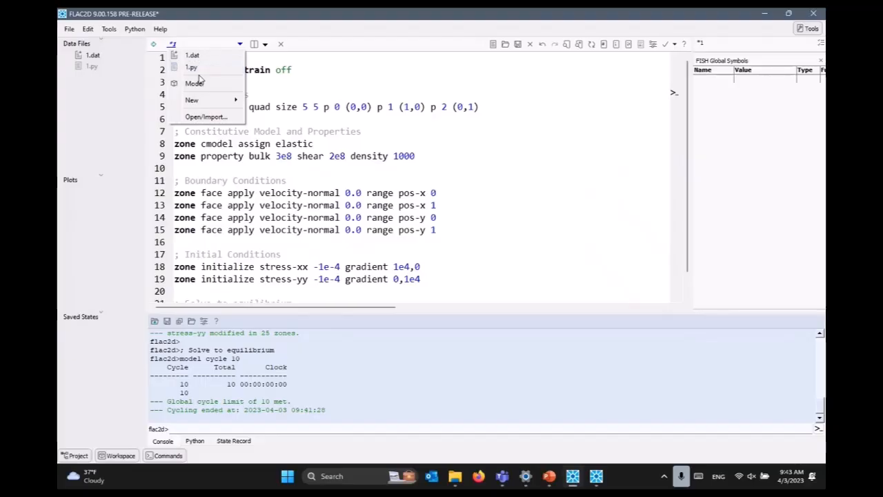
click(196, 82)
mouse_move(471, 151)
mouse_down()
mouse_move(445, 169)
mouse_move(463, 158)
mouse_up()
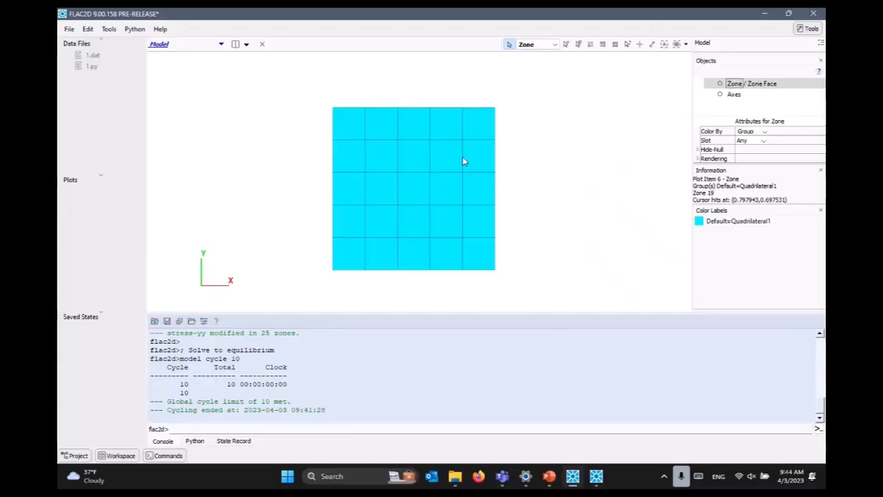
Step: Create a new plot named Plot01 and accept its plot settings
click(220, 44)
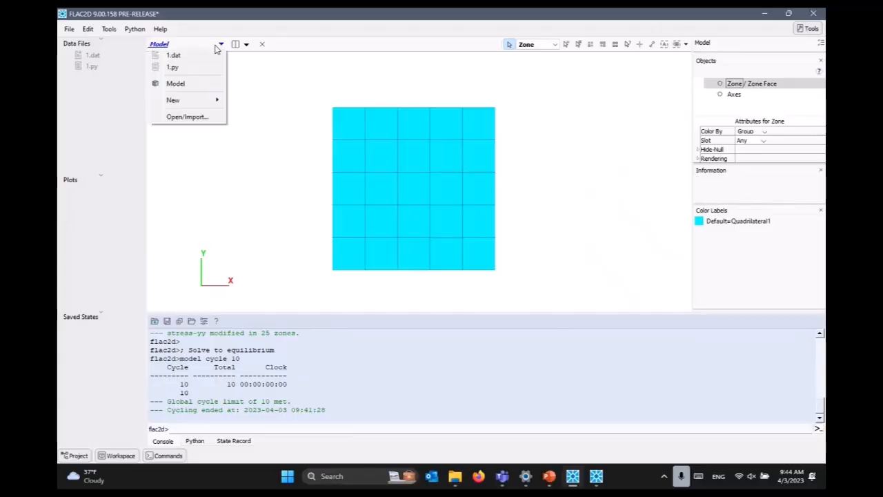
mouse_move(205, 99)
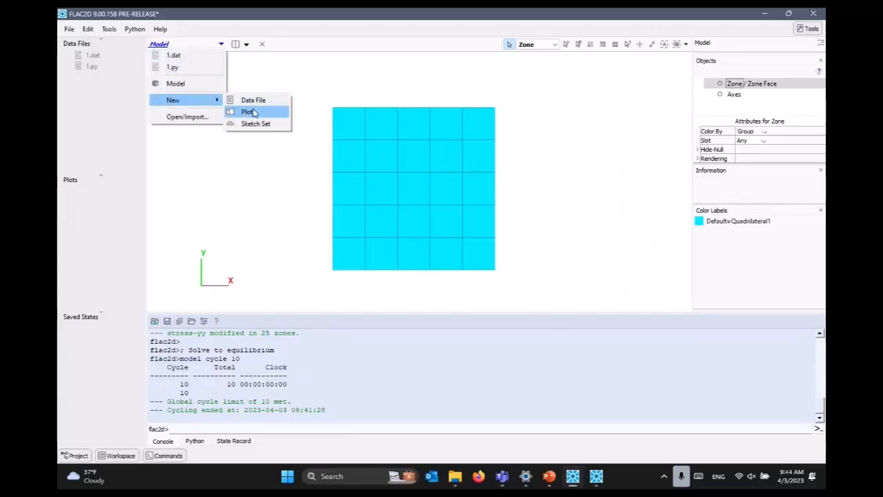
click(252, 113)
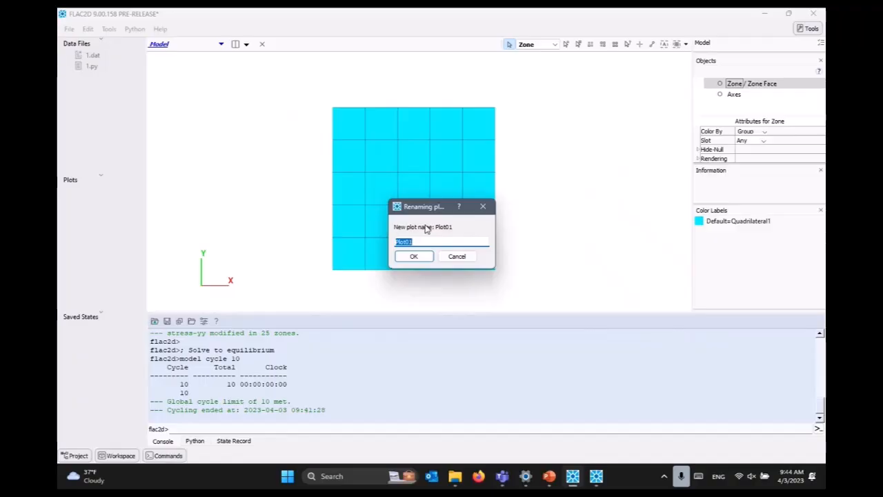
key(Return)
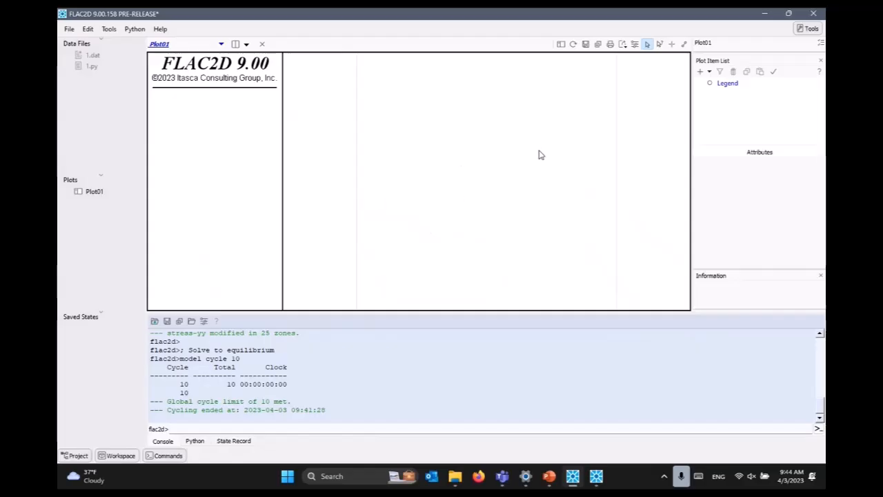
click(774, 72)
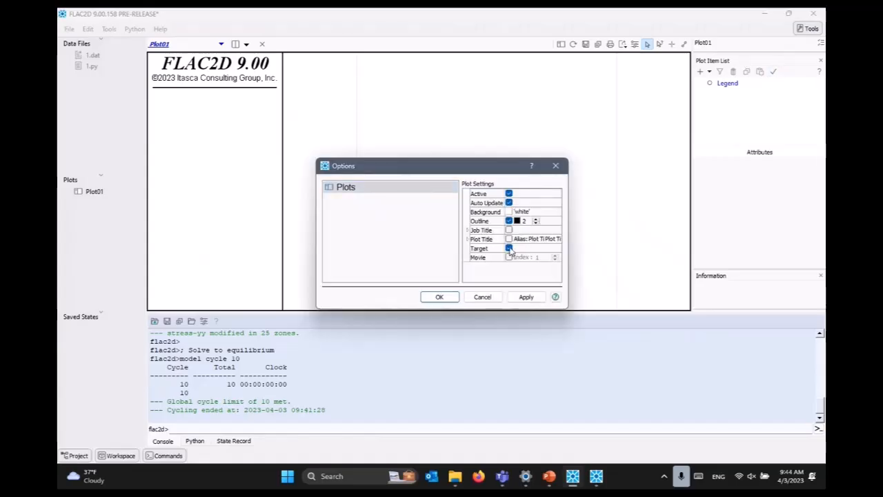
click(440, 297)
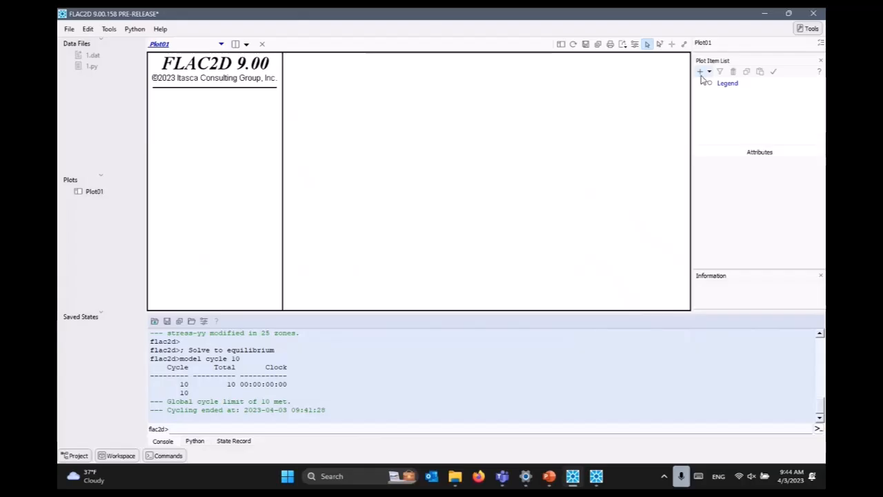
Step: Check the available plot items, view the User Interface slide in PowerPoint, and return to Plot01 in FLAC2D
click(701, 72)
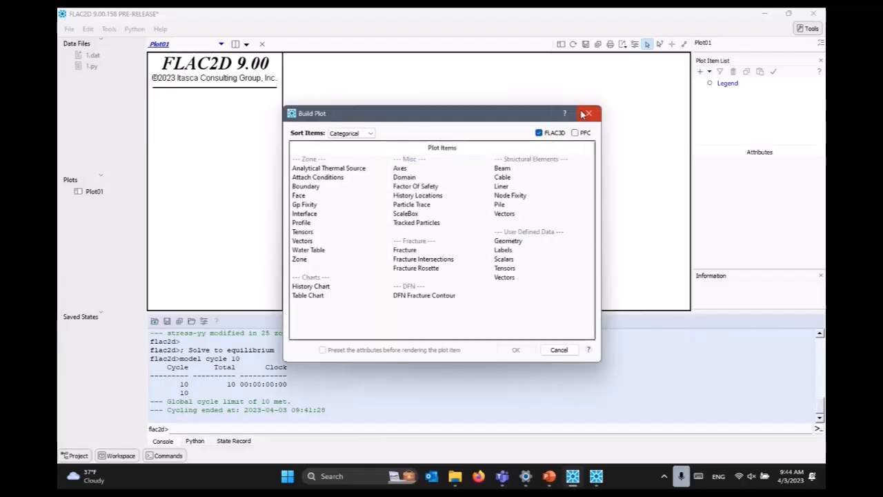
click(588, 114)
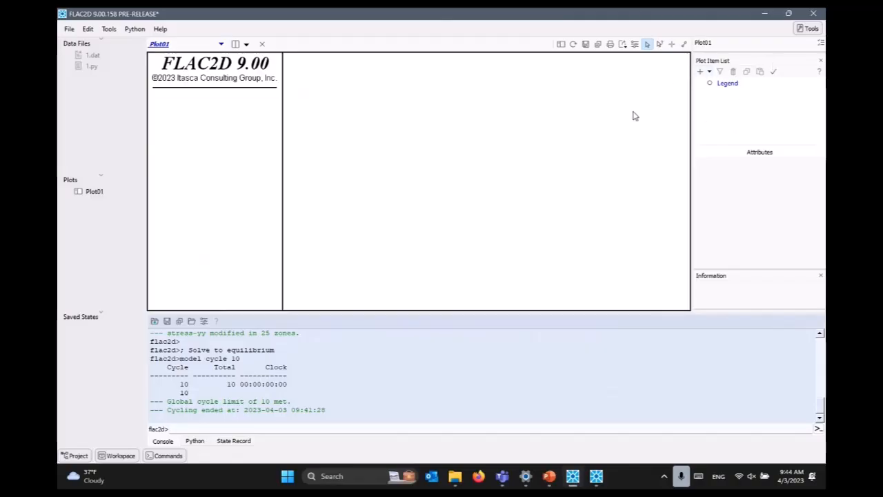
click(770, 18)
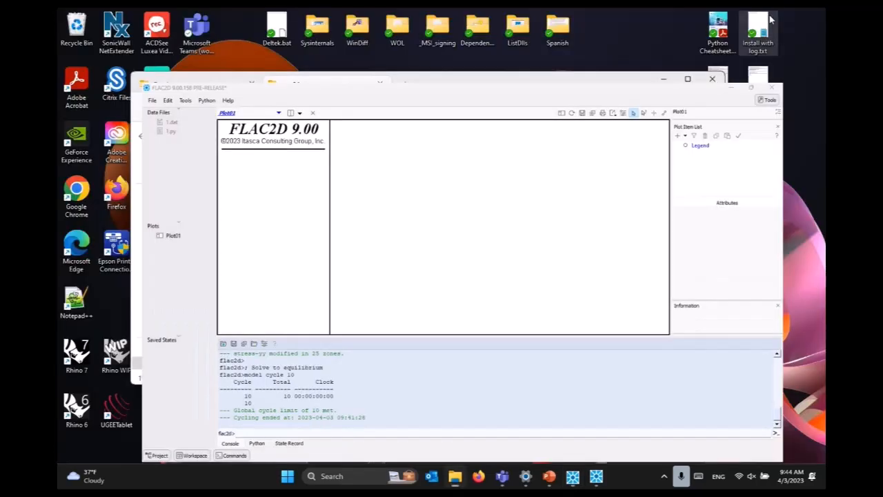
click(548, 476)
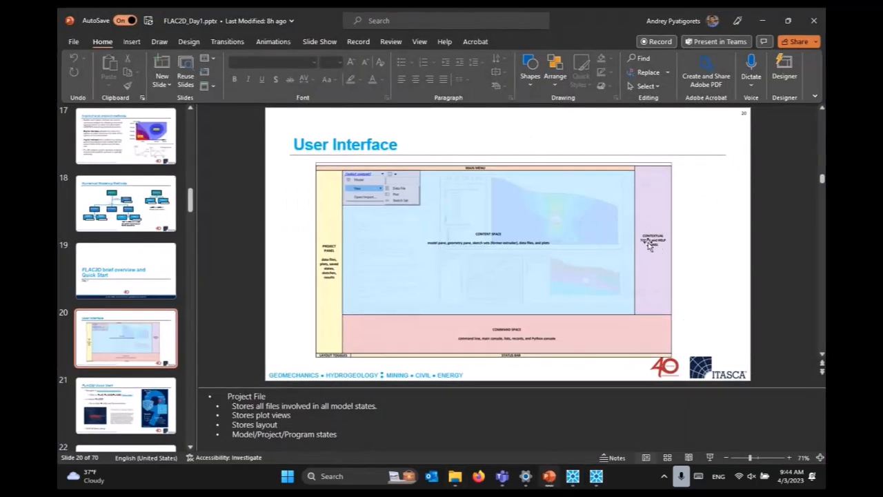
click(598, 476)
click(573, 475)
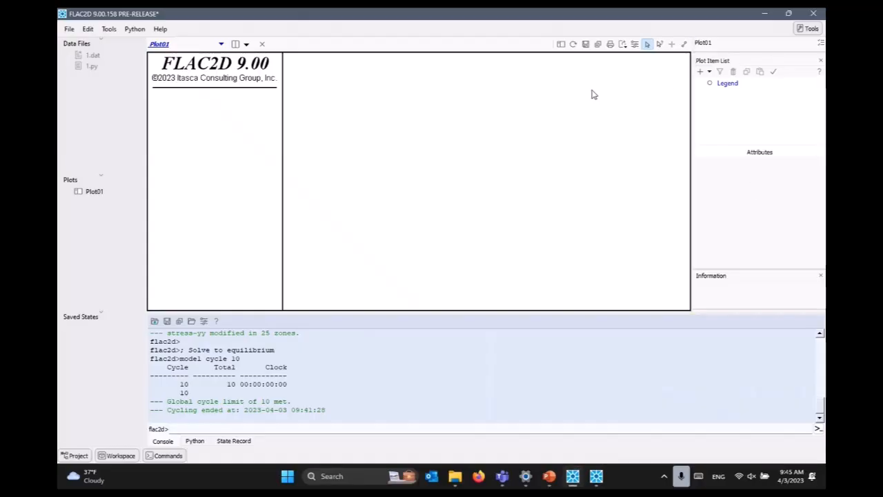
Step: Add a Zone item to Plot01 and color it by Contour
click(699, 71)
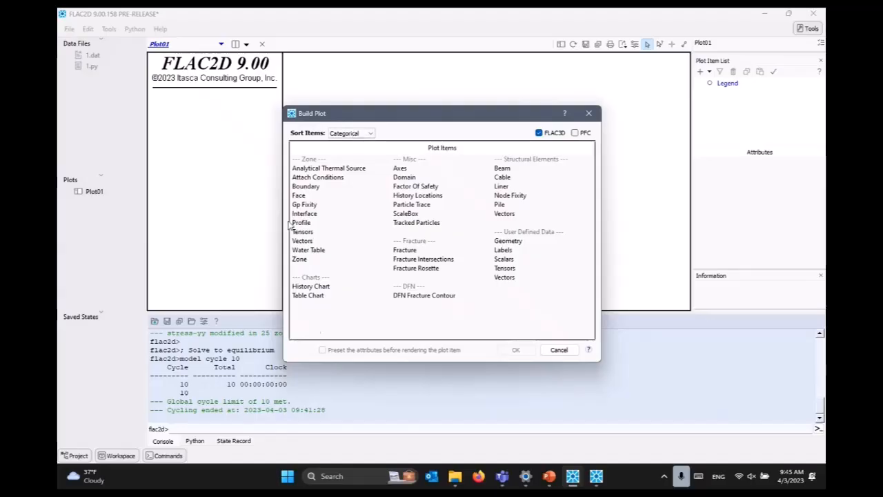
click(298, 259)
click(515, 350)
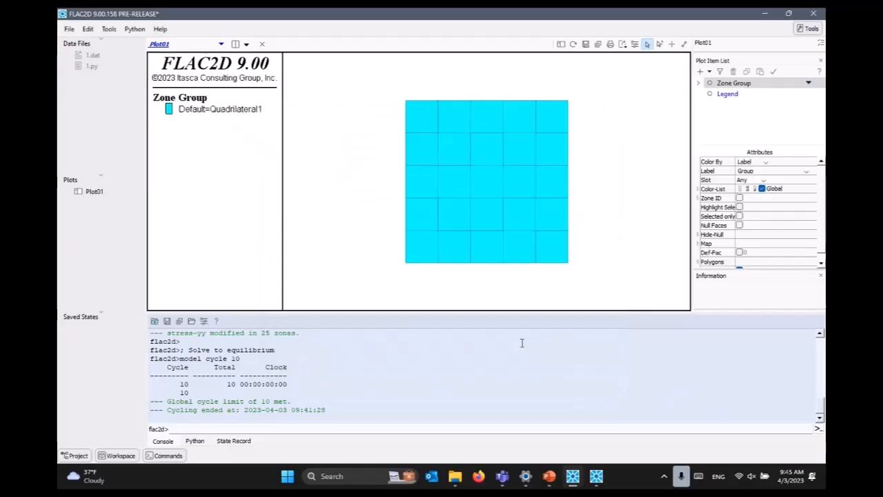
click(763, 163)
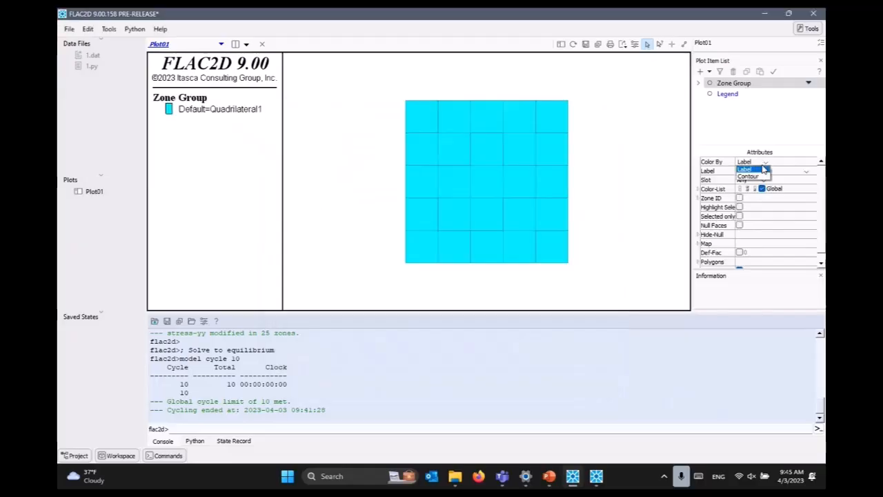
click(749, 177)
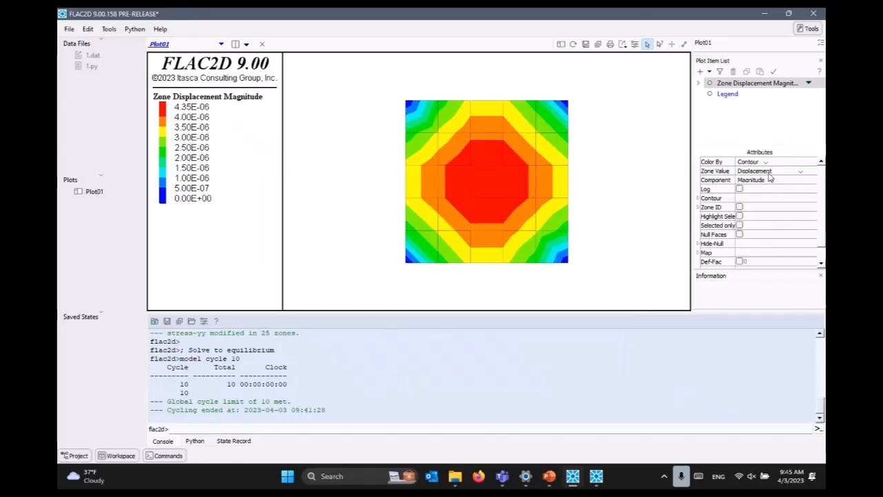
Step: Set the zone contour's value to Stress and its quantity to YY
click(764, 173)
click(764, 173)
click(764, 173)
scroll(762, 214, down, 3)
scroll(762, 213, down, 3)
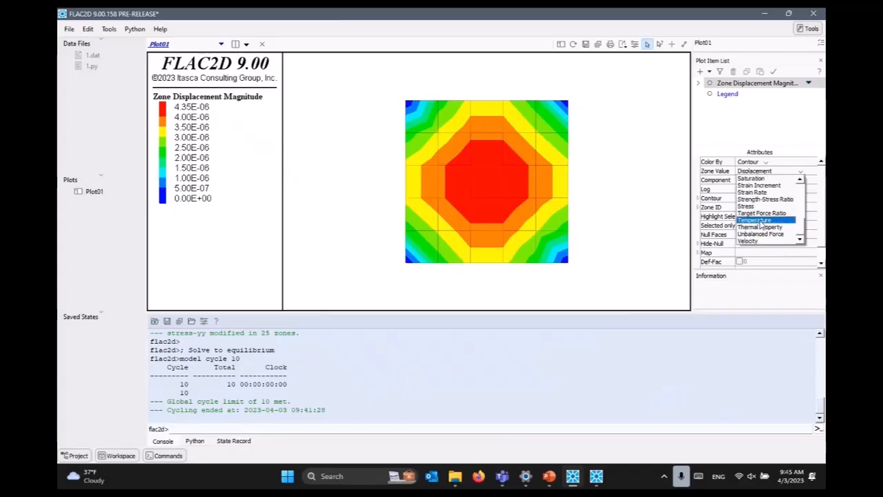
click(759, 211)
click(764, 181)
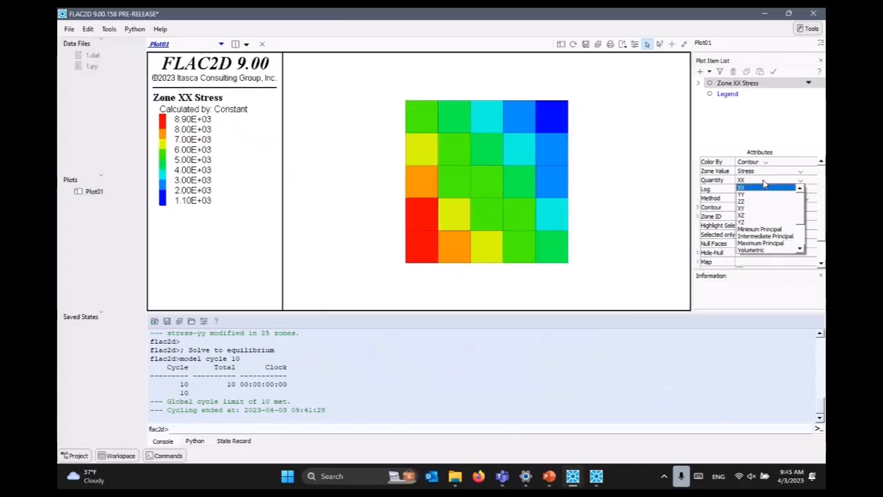
click(757, 197)
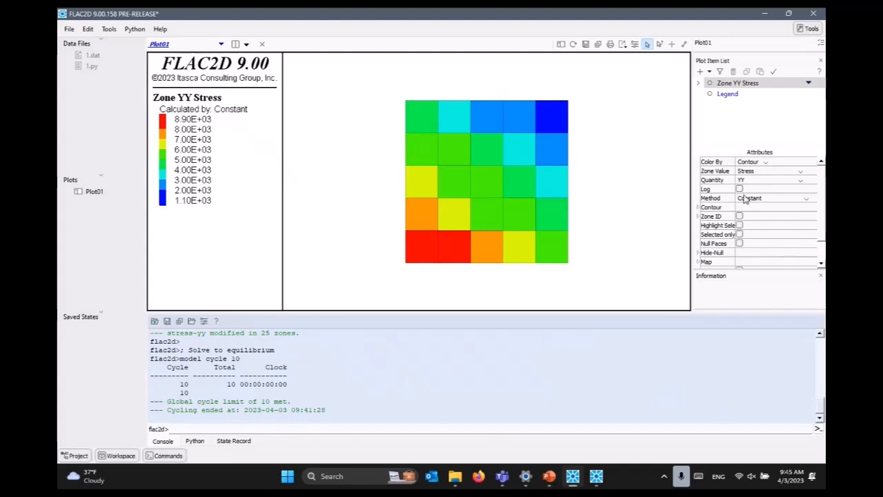
Step: Set the zone contour's calculation method in Plot01 to Volumetric Averaging
click(744, 198)
click(749, 213)
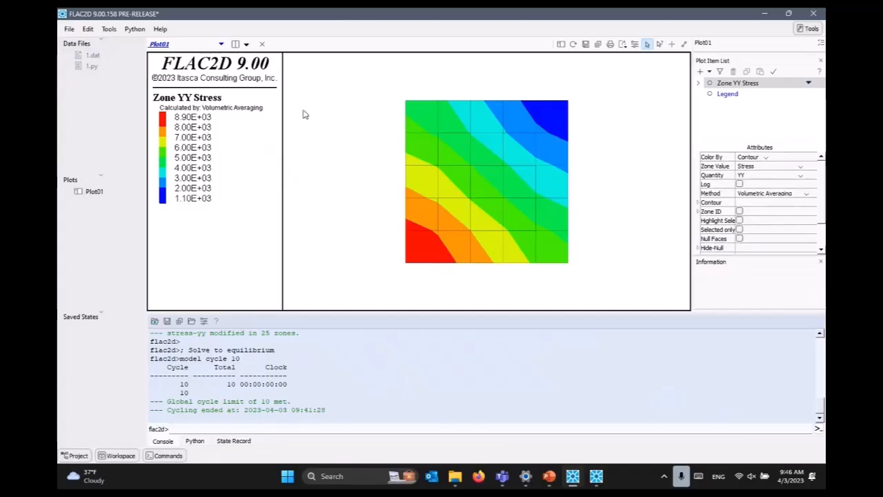
Step: Switch the workspace view between data file 1.dat and Plot01, ending with the Model view
double_click(83, 58)
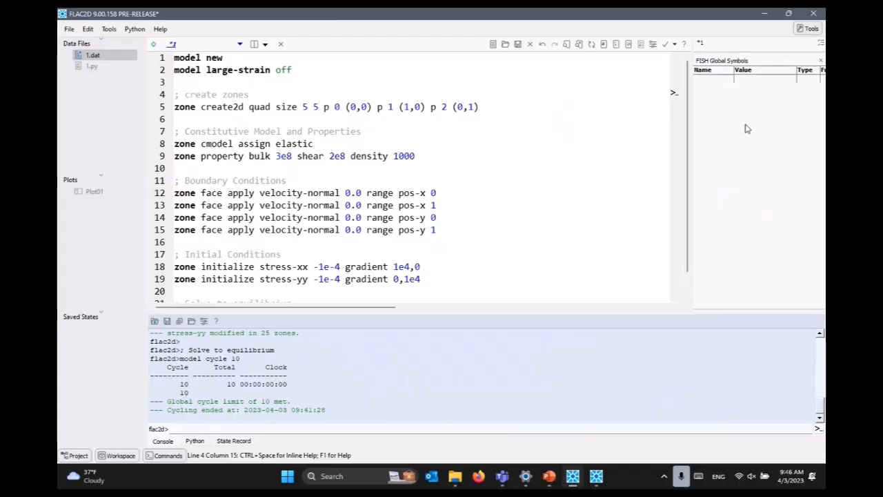
click(564, 165)
click(96, 193)
double_click(95, 196)
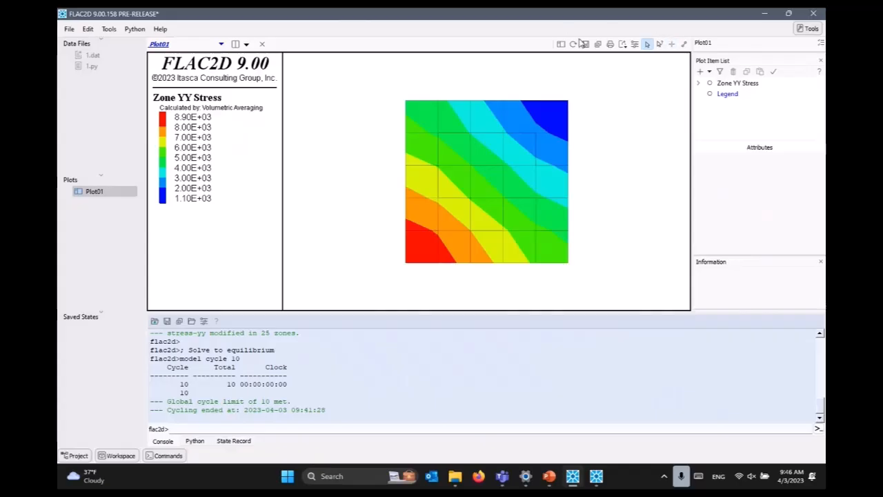
click(220, 46)
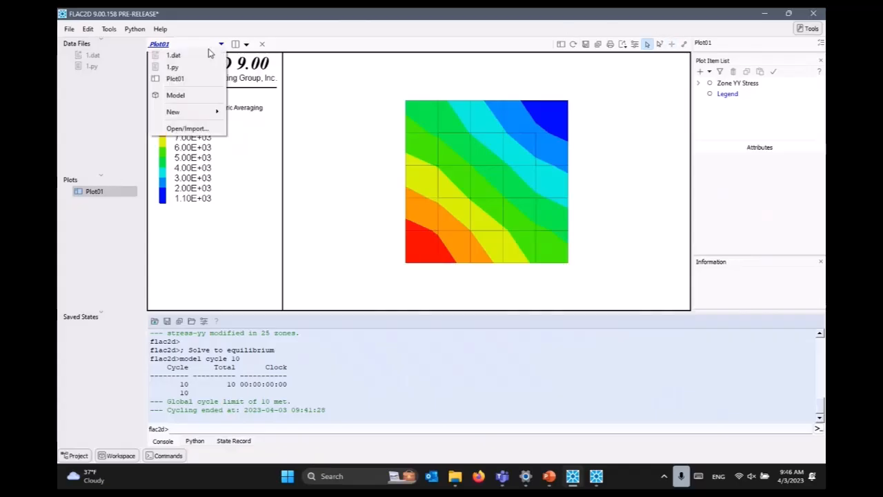
click(185, 95)
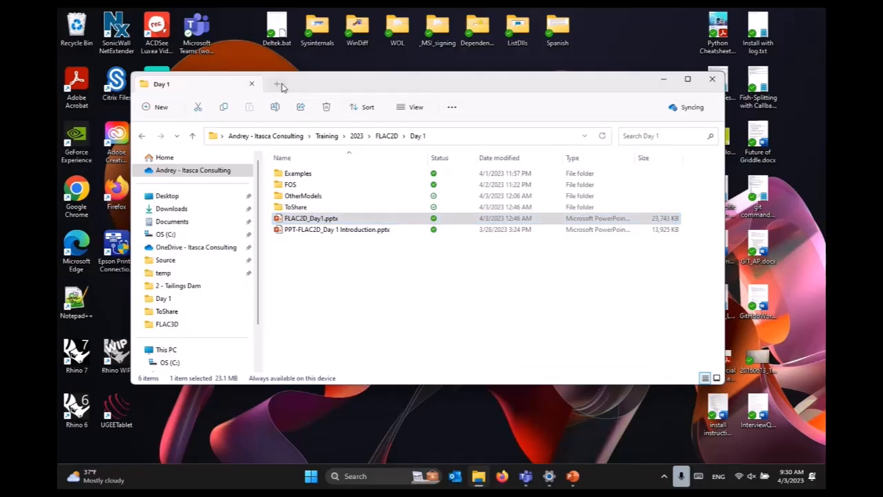
Step: Open the OS (C:) drive in a new File Explorer tab
click(277, 83)
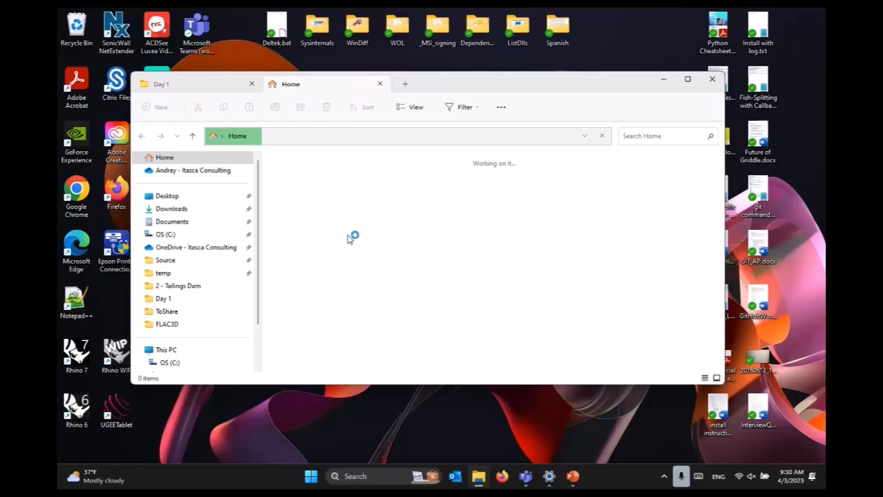
click(170, 239)
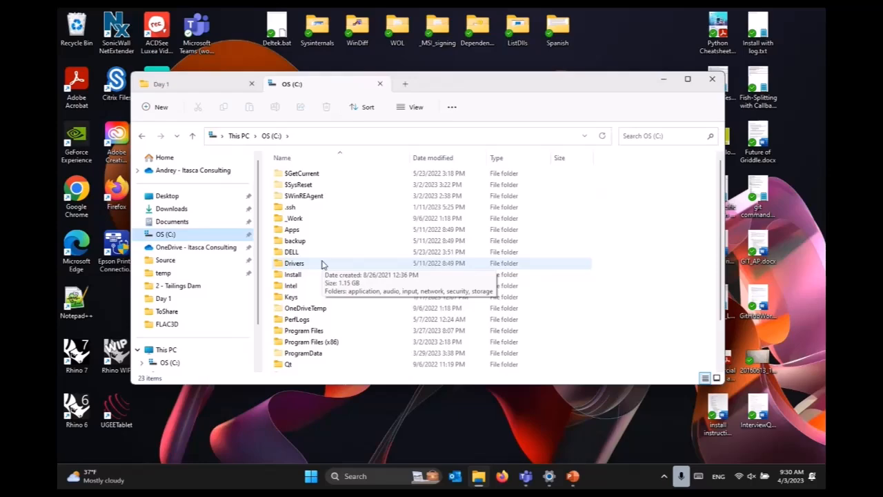
Step: Launch FLAC2D 9.0 through Windows search, dismissing its Startup dialog and minimizing its window
key(super)
text(flac)
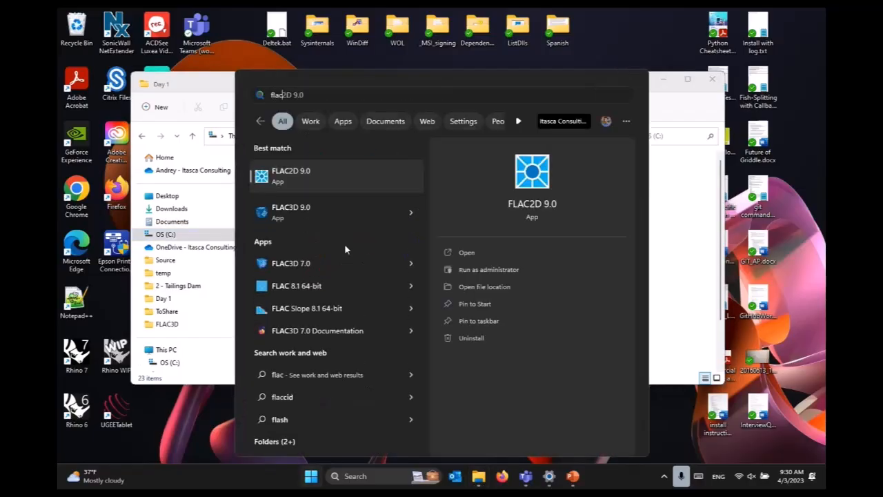
key(Return)
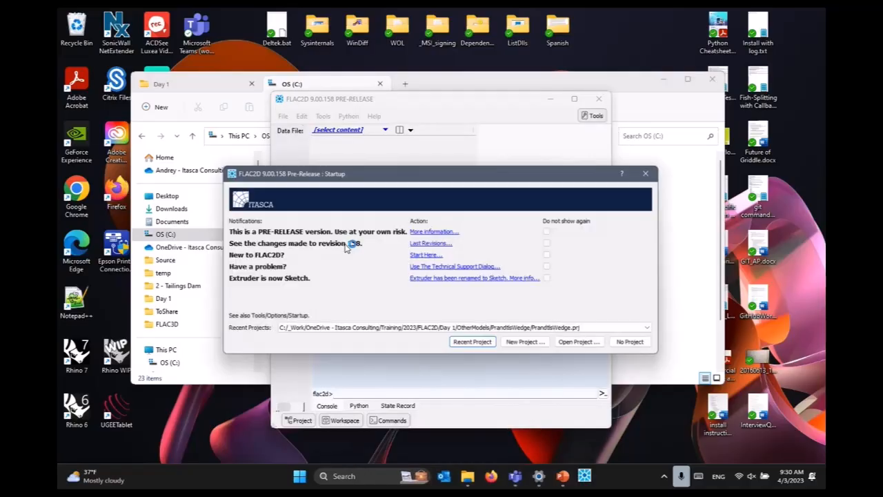
click(648, 172)
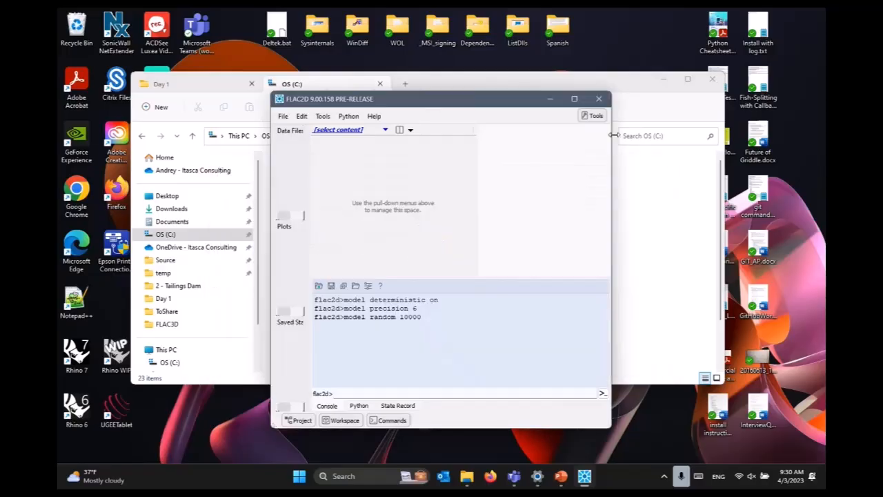
mouse_move(583, 108)
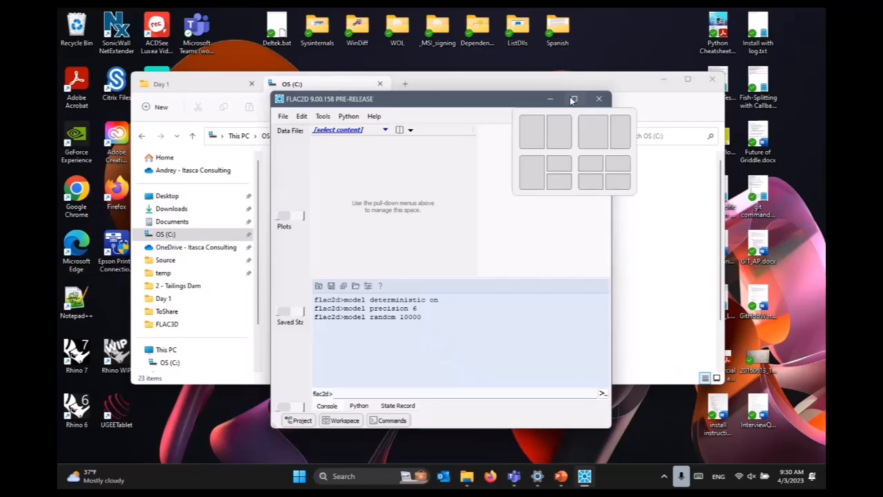
click(550, 99)
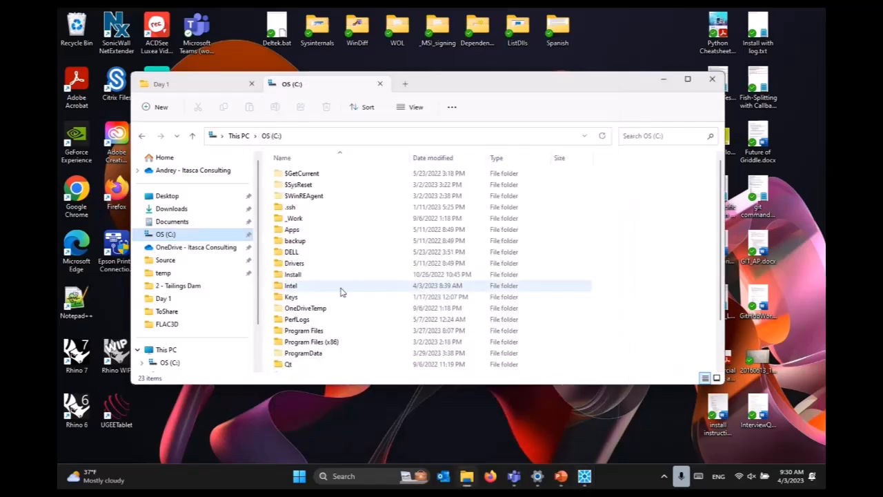
Step: Browse to Program Files\Itasca\ItascaSoftware900\exe64 and select flac2d900_gui.exe
click(316, 338)
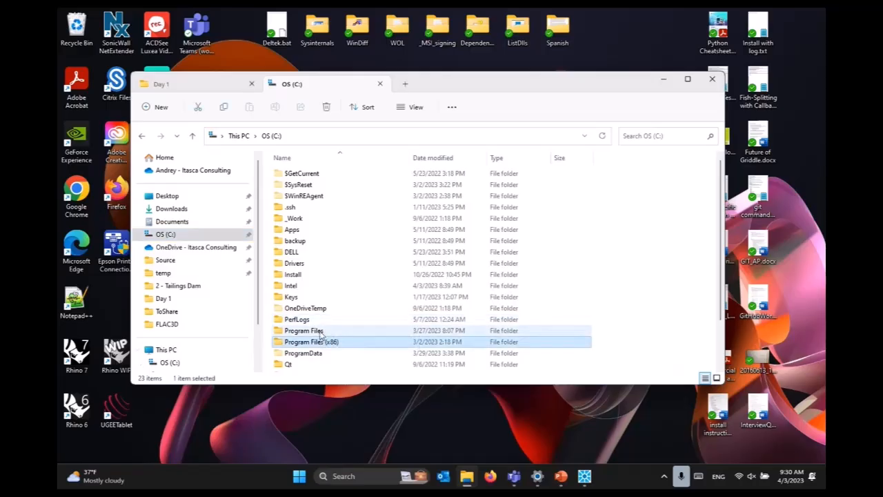
double_click(320, 332)
scroll(320, 293, down, 1)
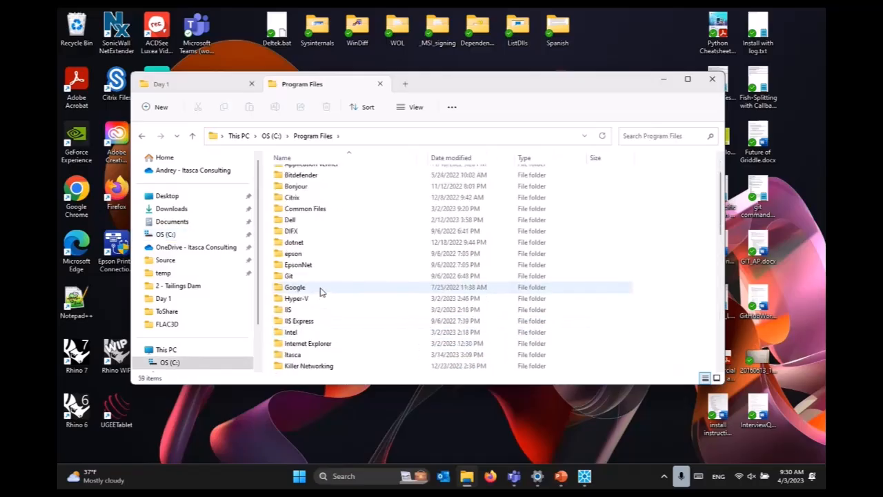
scroll(320, 293, down, 1)
double_click(308, 318)
double_click(310, 229)
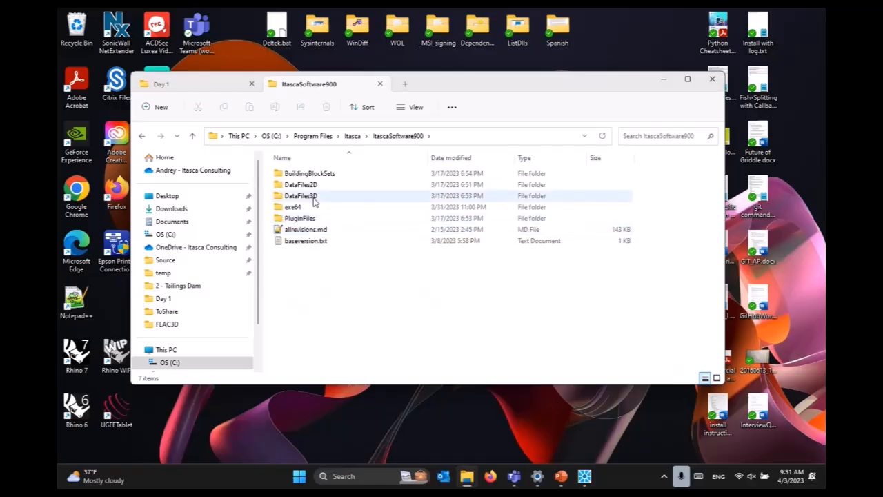
double_click(311, 207)
scroll(313, 224, down, 3)
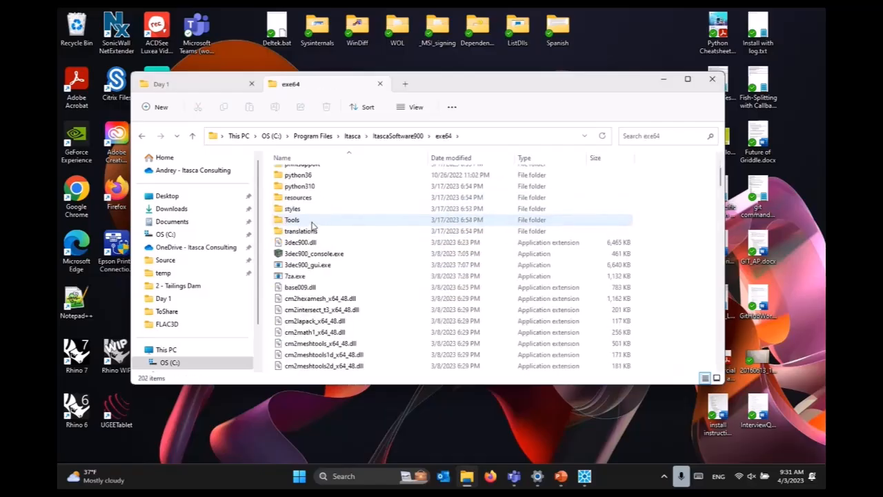
scroll(312, 226, down, 10)
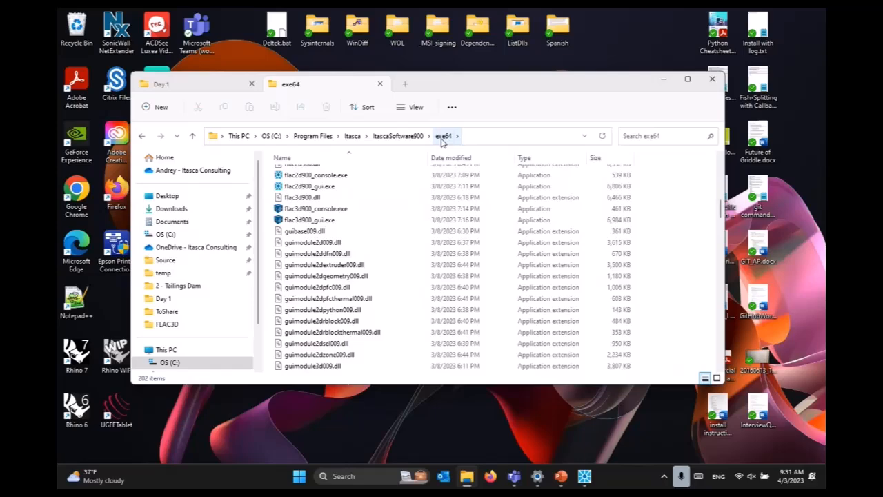
click(301, 187)
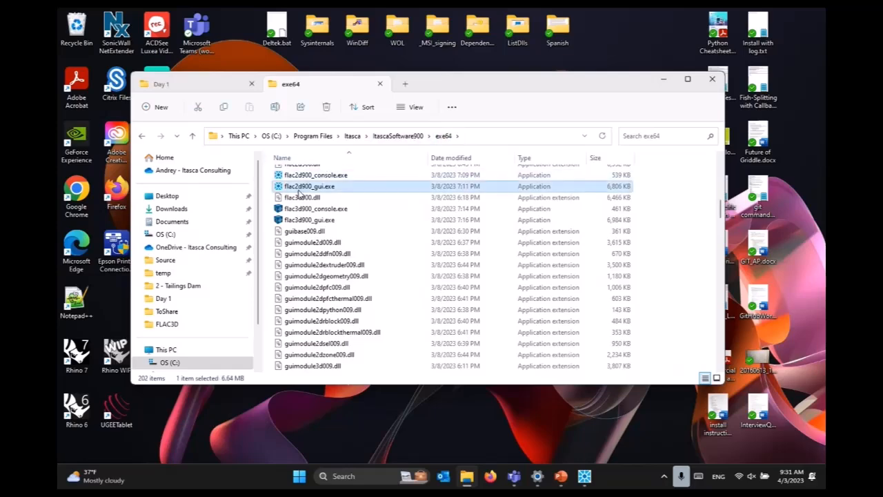
Step: Open the high DPI settings in the compatibility properties of flac2d900_gui.exe
scroll(303, 191, up, 2)
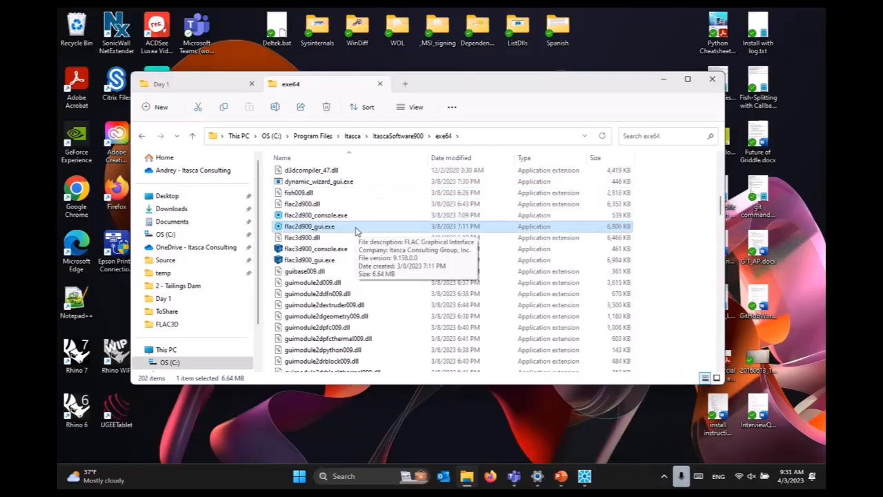
key(alt+Return)
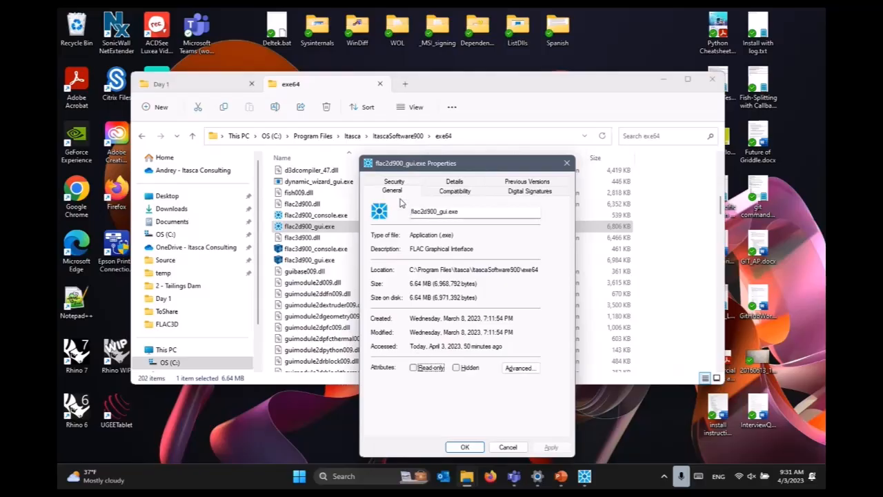
click(470, 192)
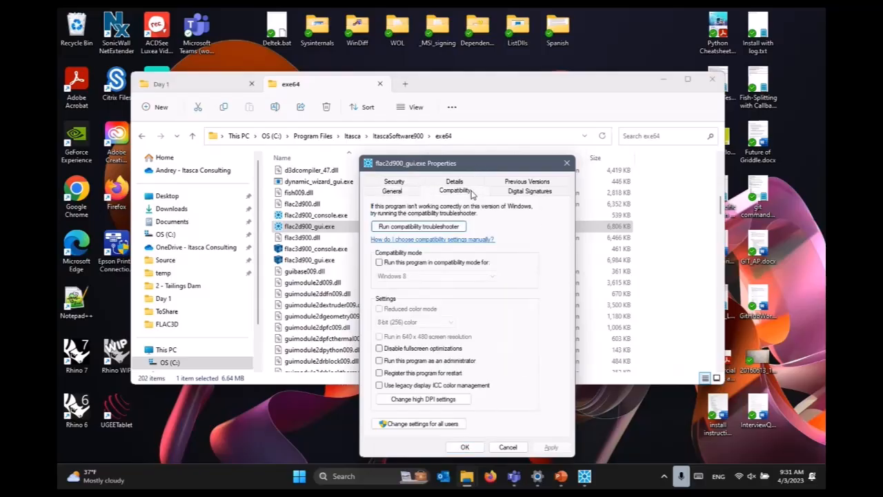
click(416, 400)
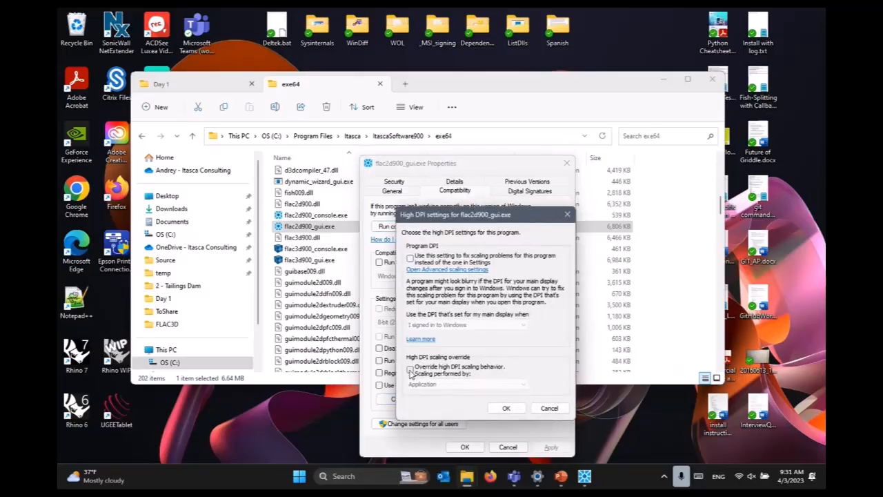
Step: Try overriding the high DPI scaling behavior with scaling performed by System, and close the properties without applying
click(411, 370)
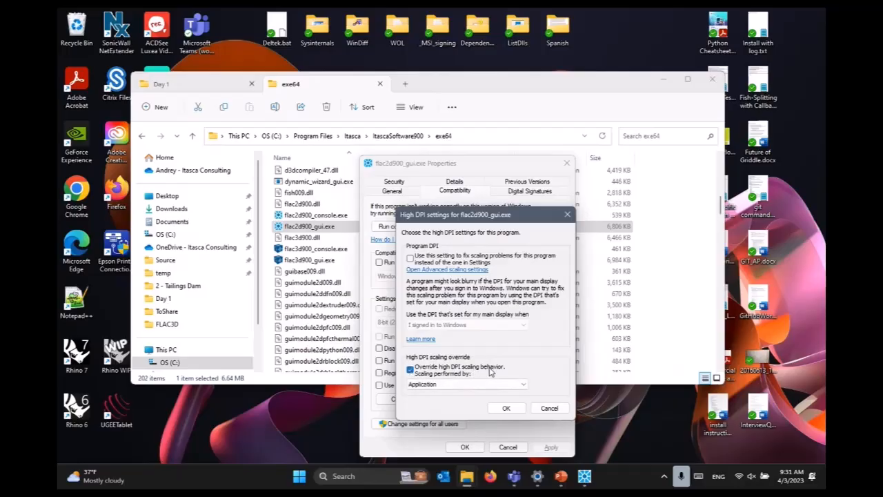
click(461, 385)
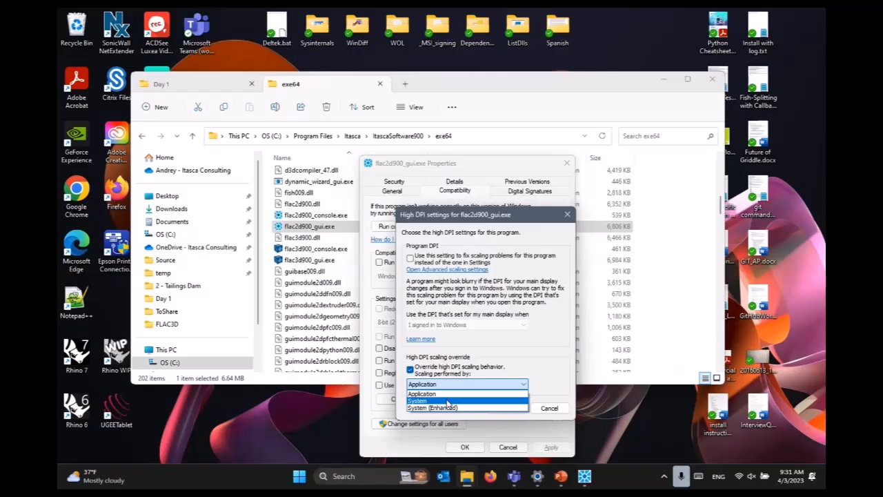
click(447, 402)
drag(470, 217, 585, 182)
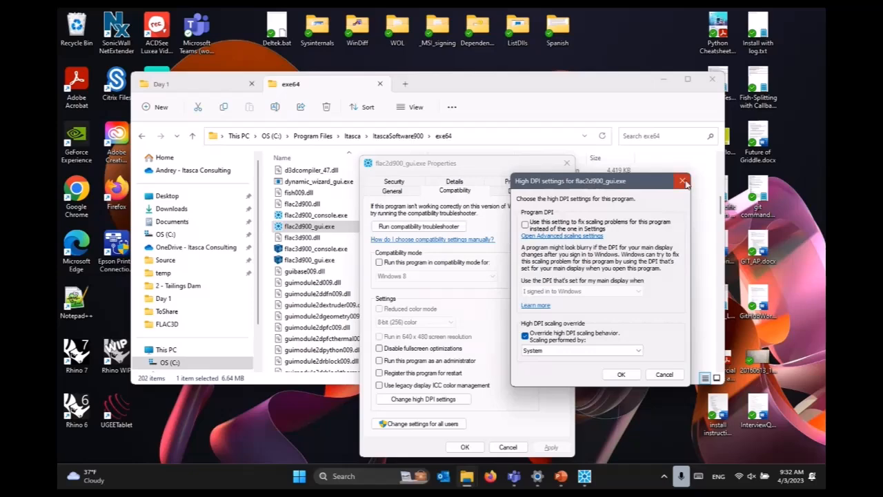
click(682, 181)
click(567, 163)
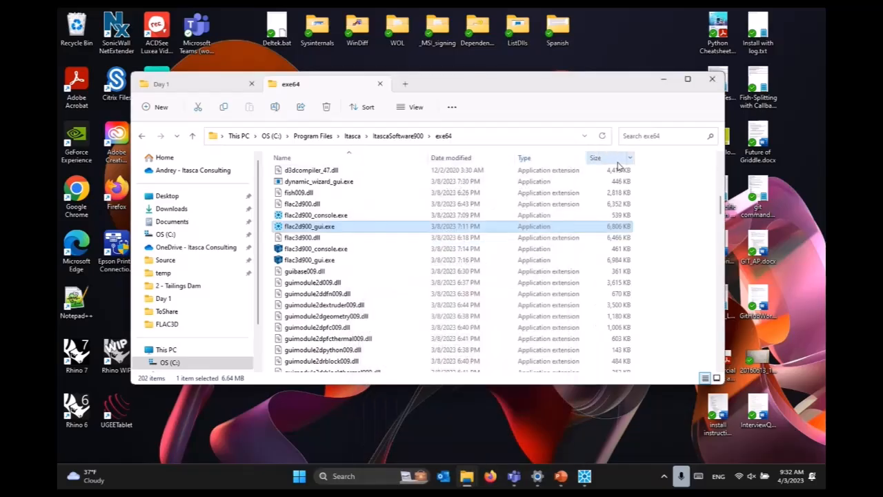
Step: Close the running FLAC2D window and minimize the File Explorer window
click(584, 477)
click(599, 99)
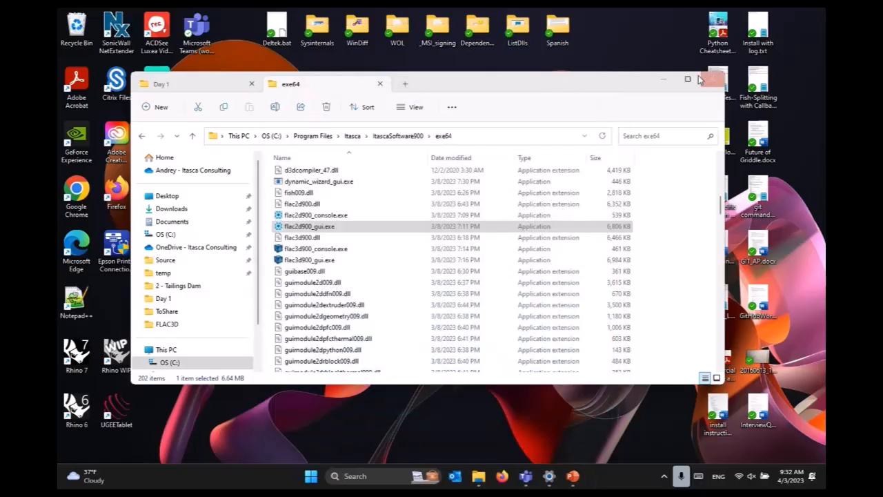
click(658, 80)
Step: Search Windows for "flac" and launch FLAC2D 9.0 from the results
key(super)
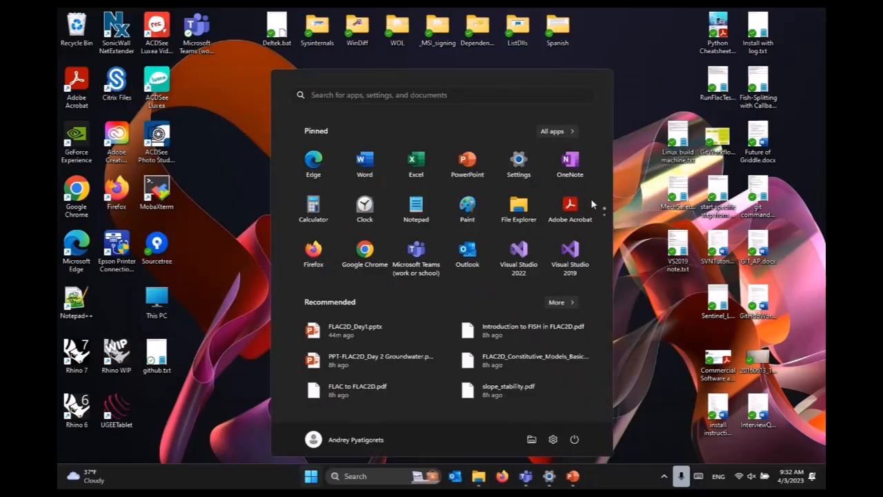
text(flac)
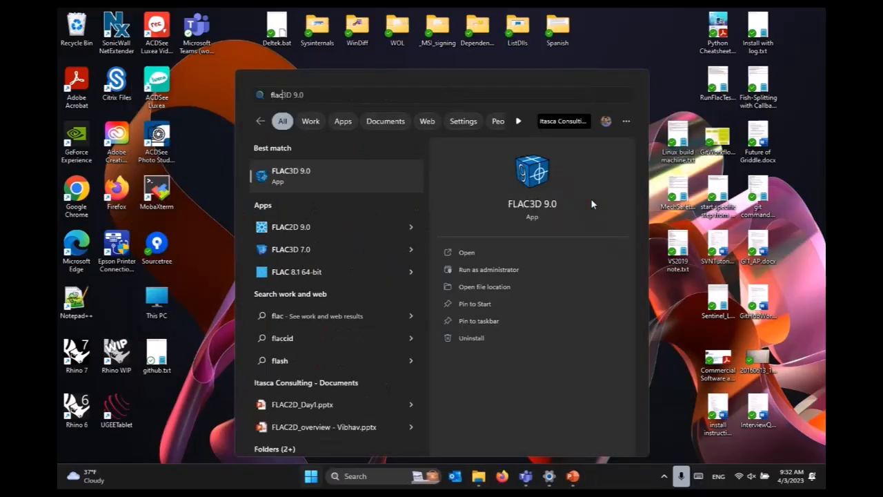
key(Down)
key(Return)
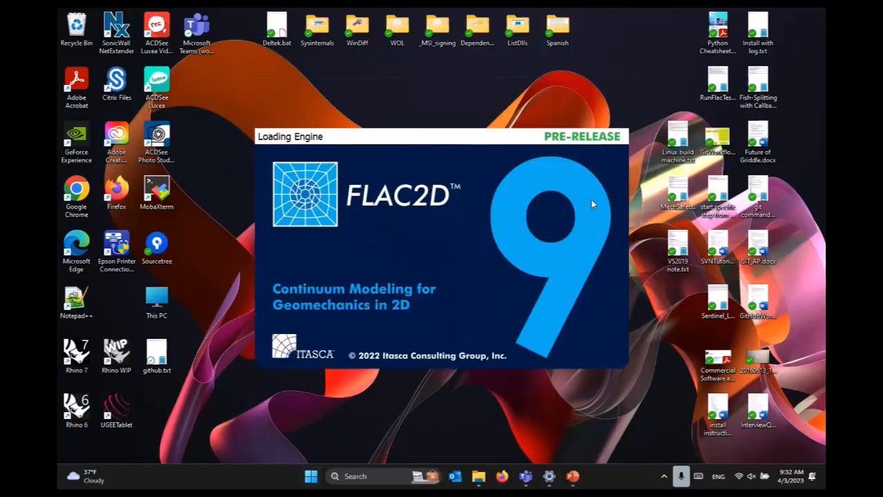